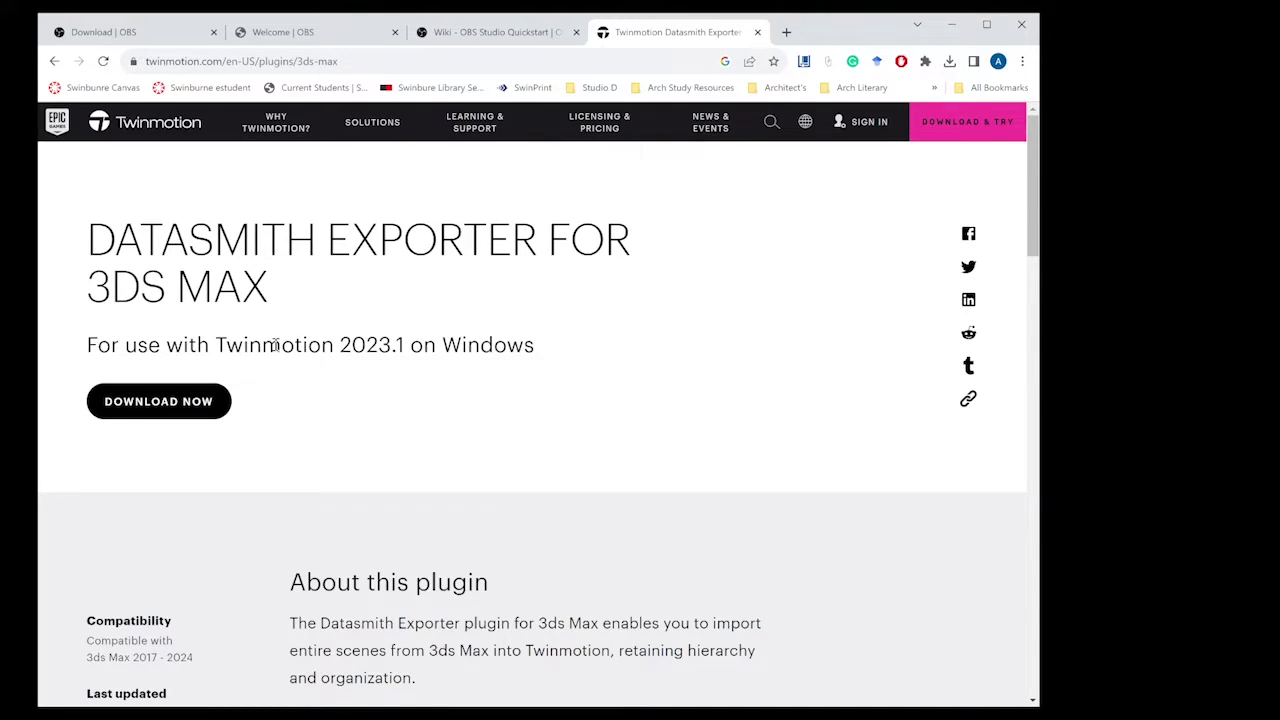
Start downloading the Datasmith Exporter for 3ds Max and launch the already downloaded UnrealDatasmithMaxExporter_5_3.msi installer.
left_click(193, 400)
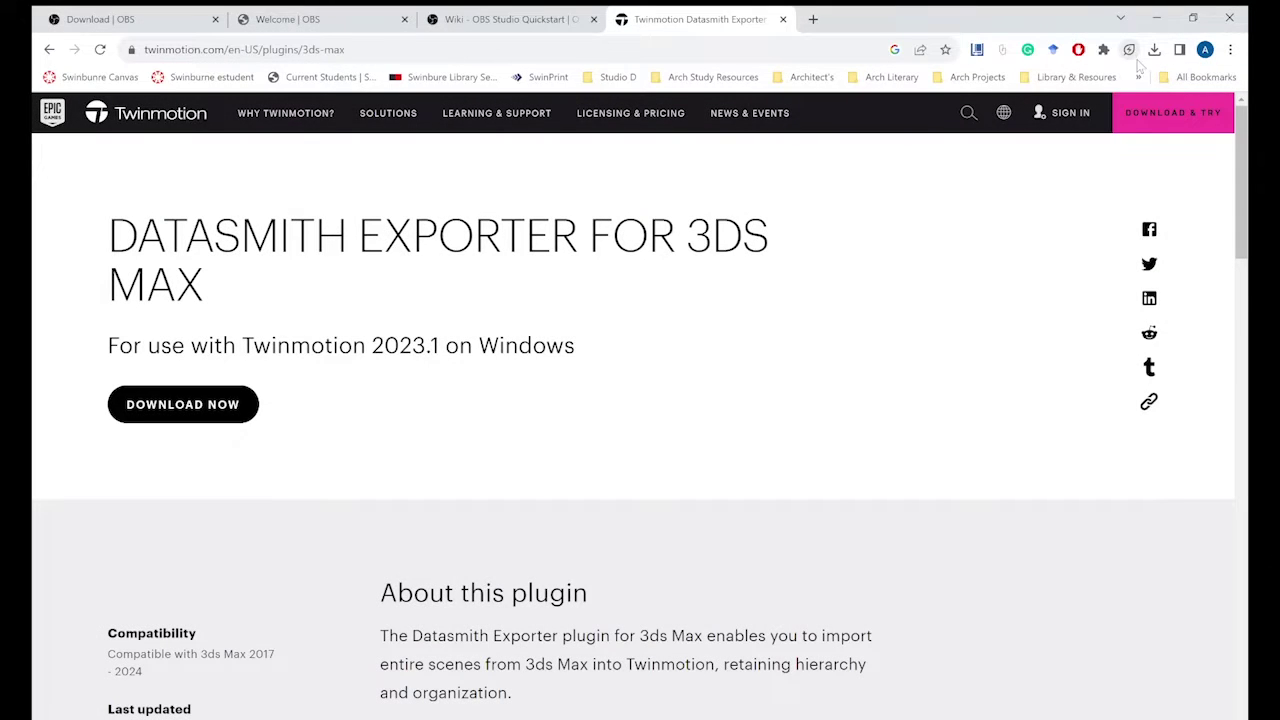
left_click(1154, 50)
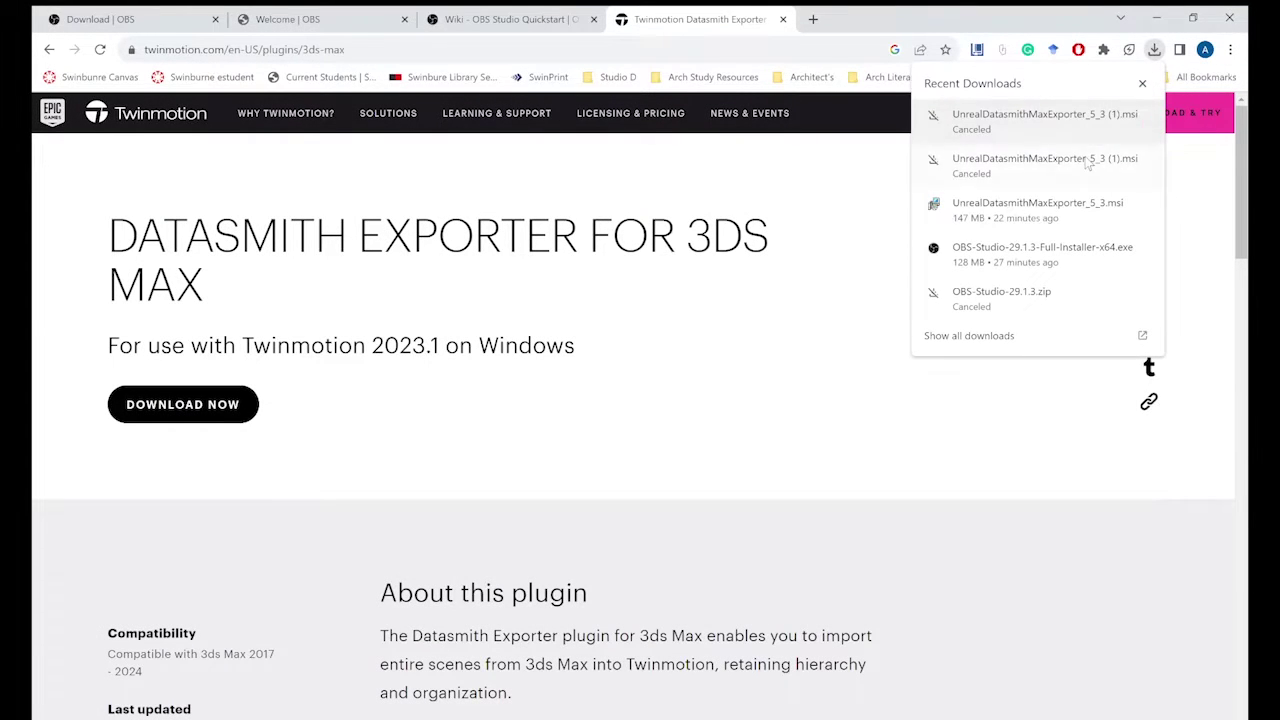
left_click(1043, 208)
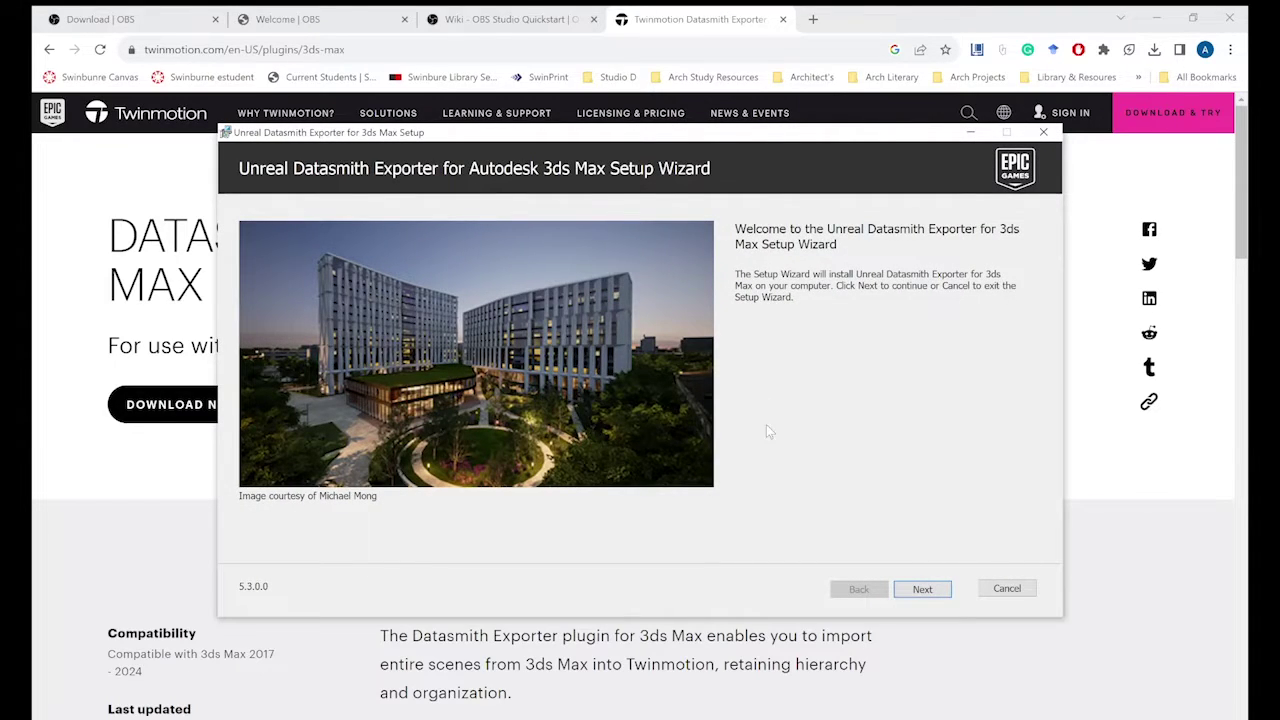
Accept the license agreement, install the Unreal Datasmith Exporter for Autodesk 3ds Max 2024, and close the setup wizard.
left_click(922, 590)
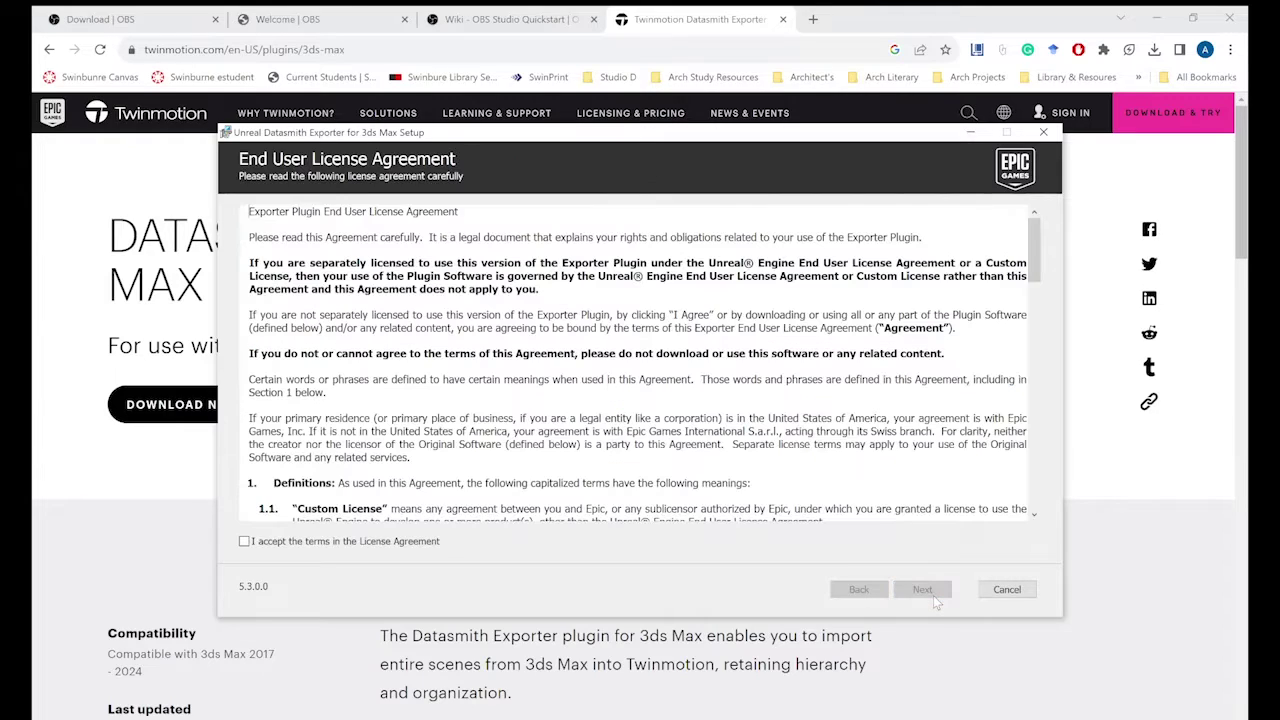
left_click(245, 542)
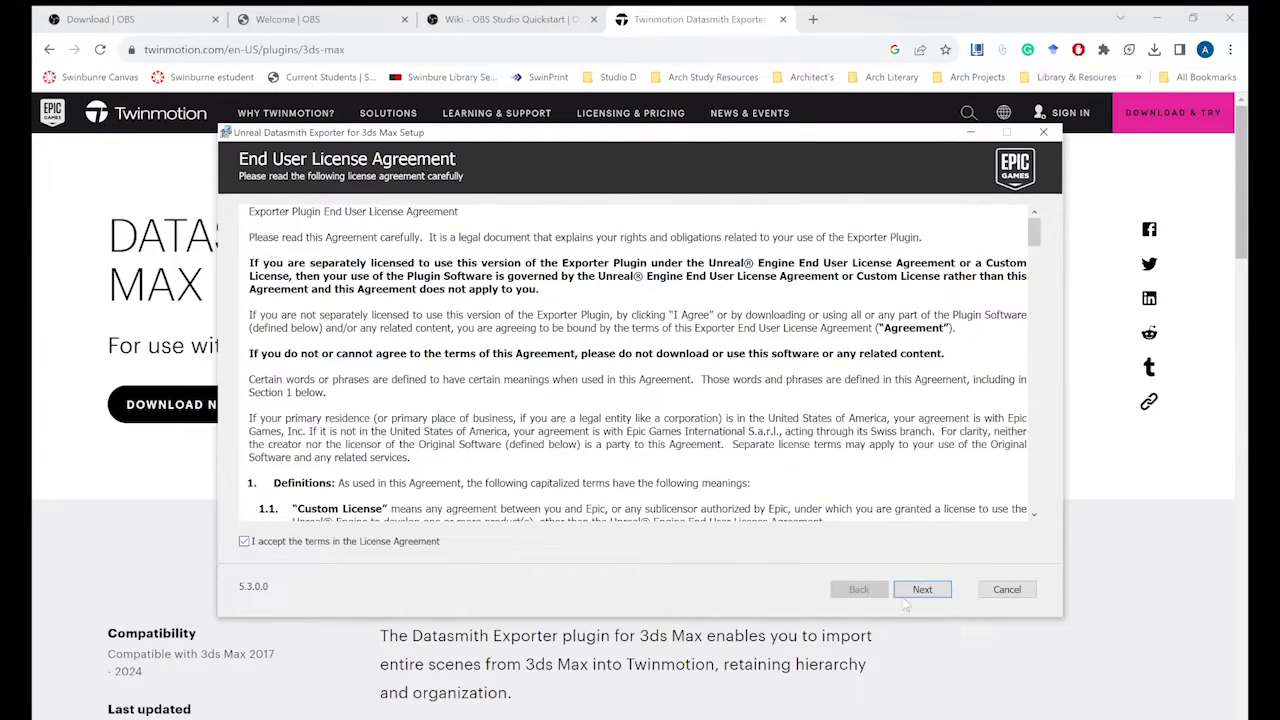
left_click(914, 591)
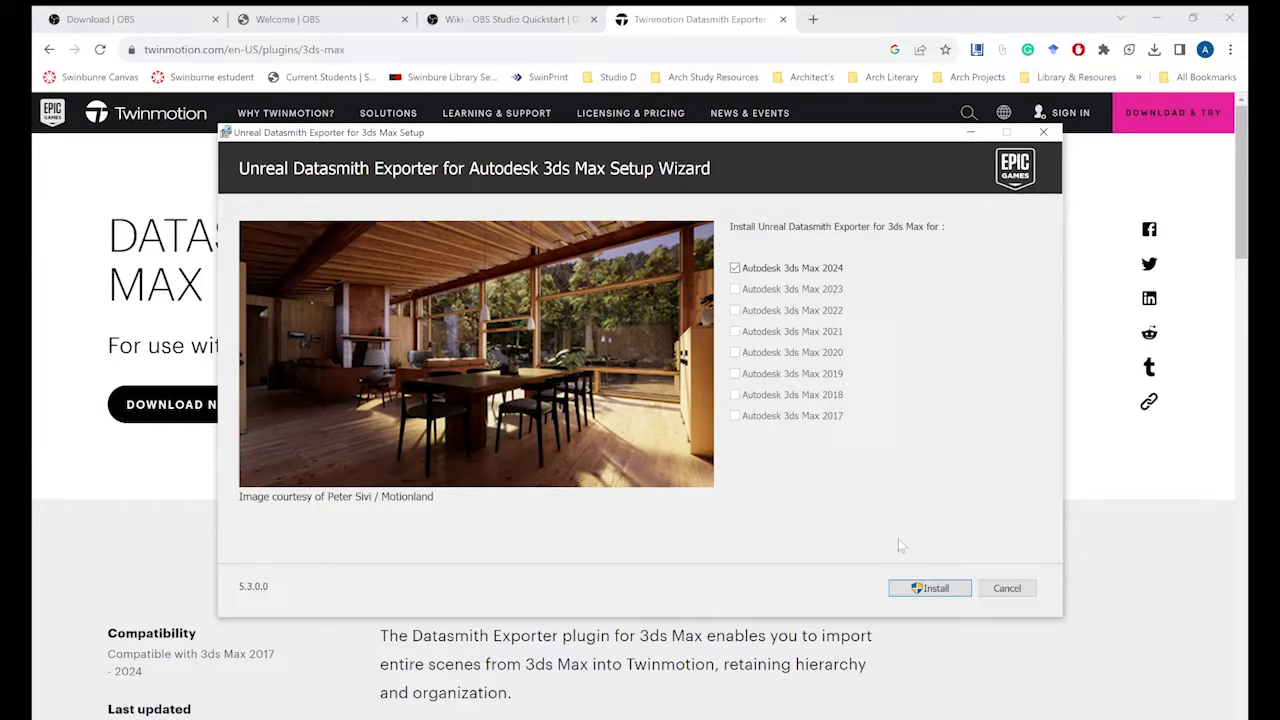
left_click(910, 588)
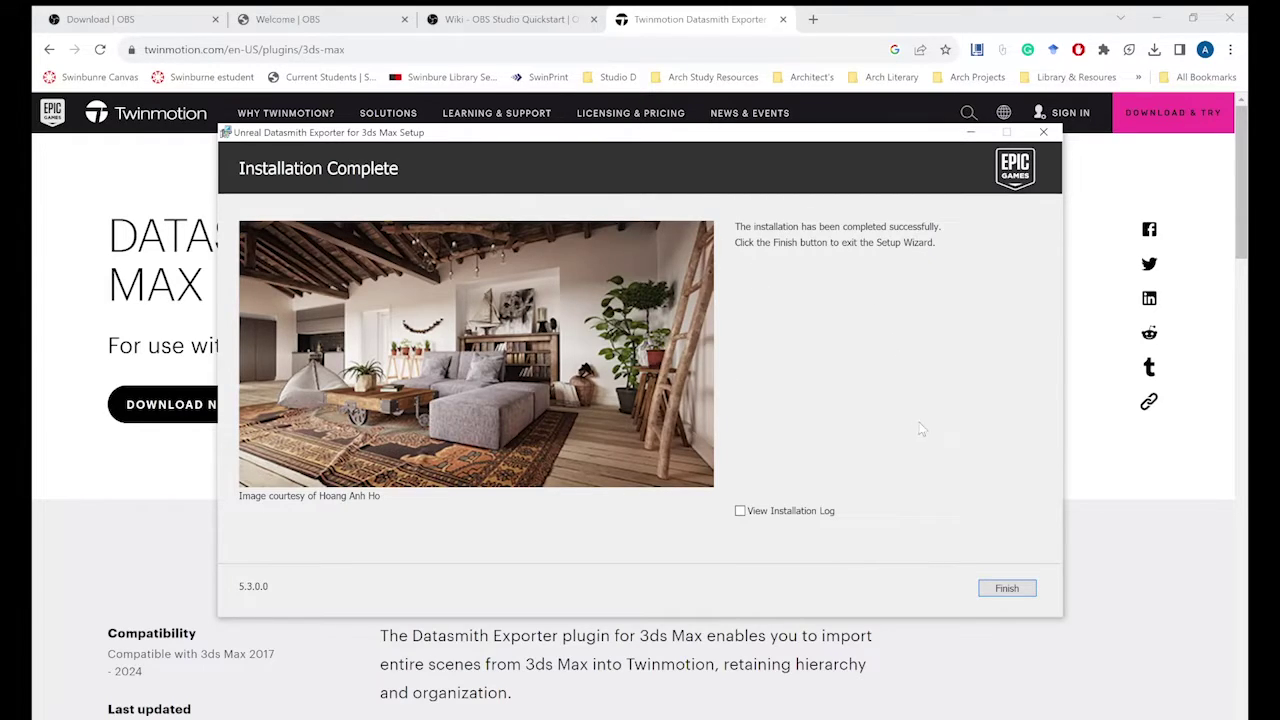
left_click(1003, 590)
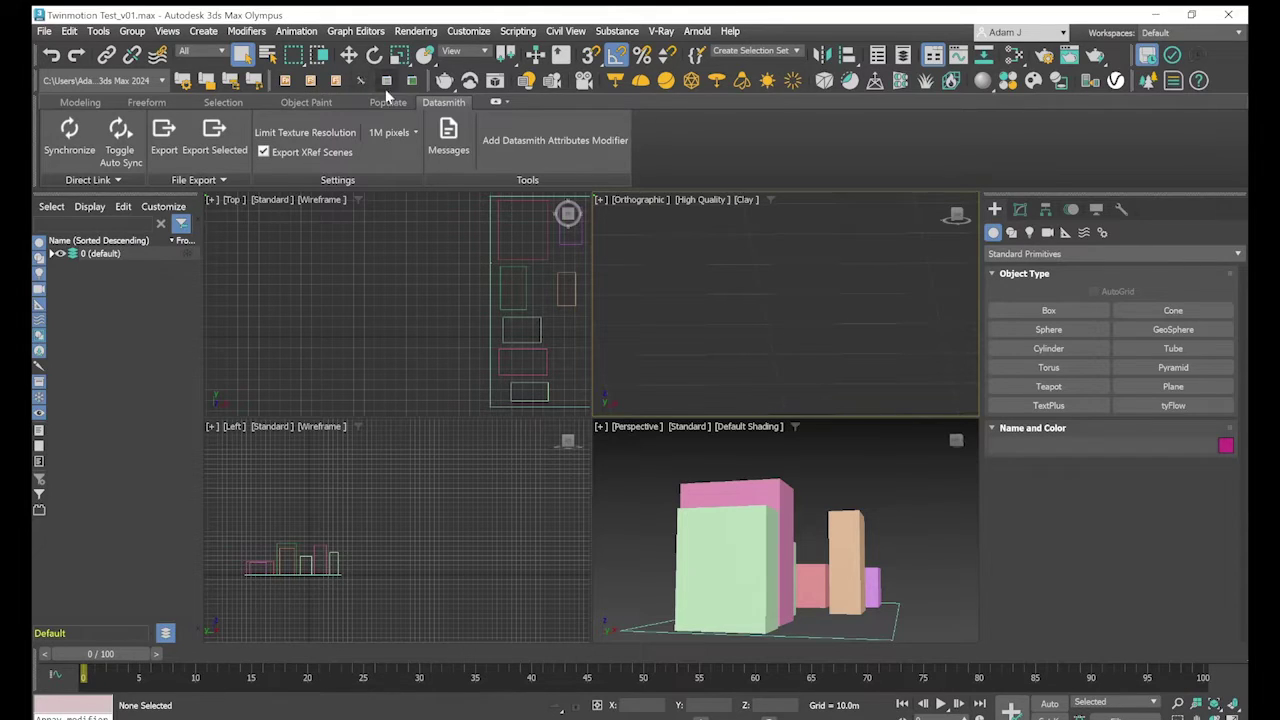
In 3ds Max, collapse the ribbon and expand its Datasmith tools again.
left_click(496, 105)
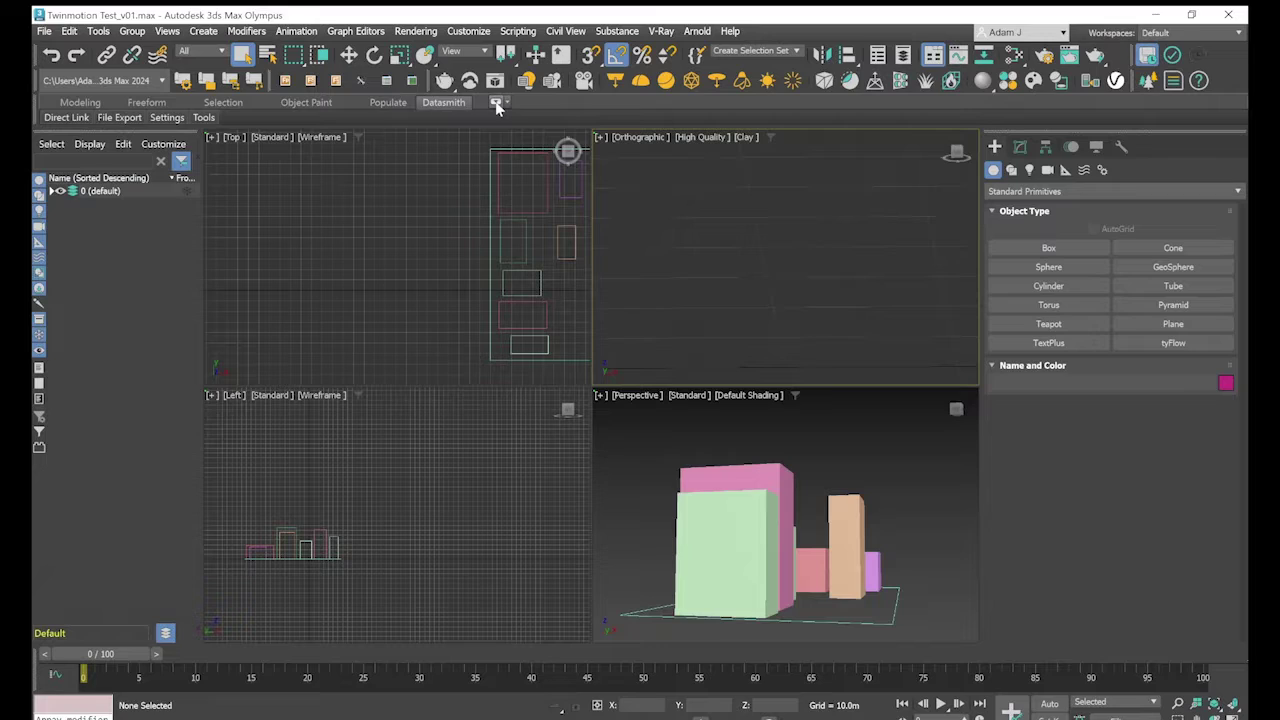
left_click(460, 107)
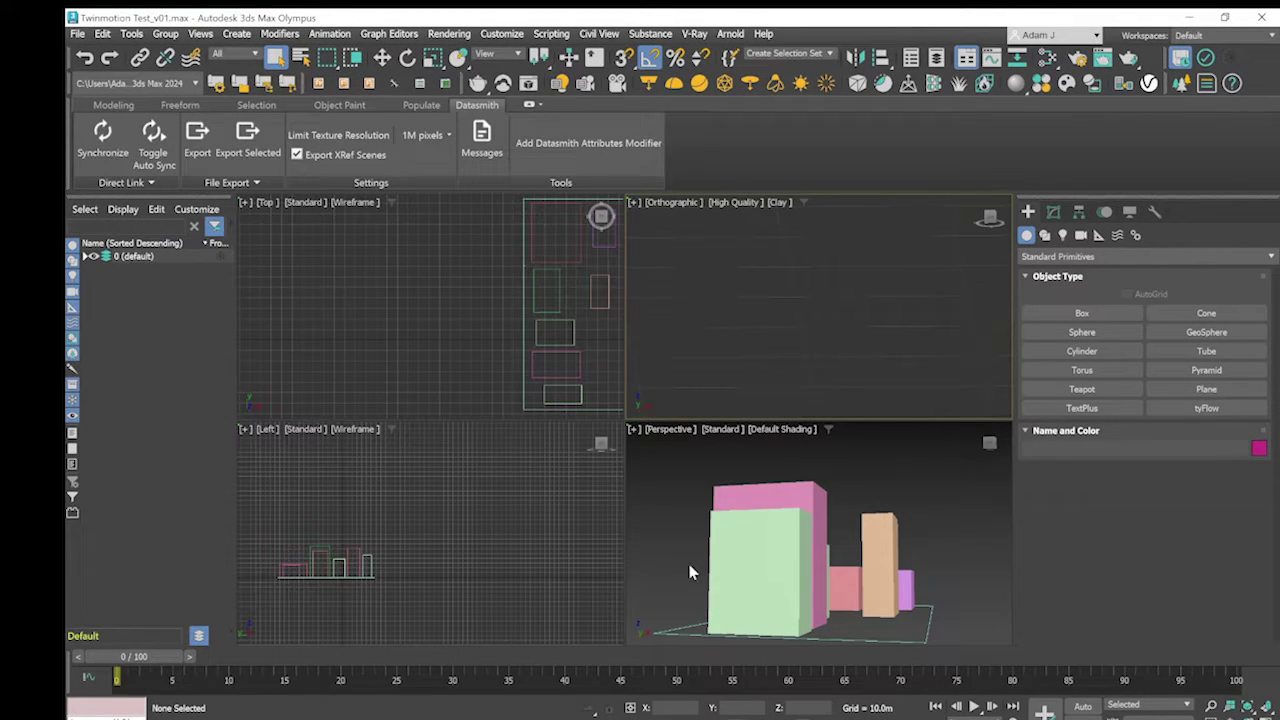
Switch to Twinmotion and import a Direct Link from the source 3dsmax - Twinmotion_Test_v01, collapsed by material.
left_click(744, 718)
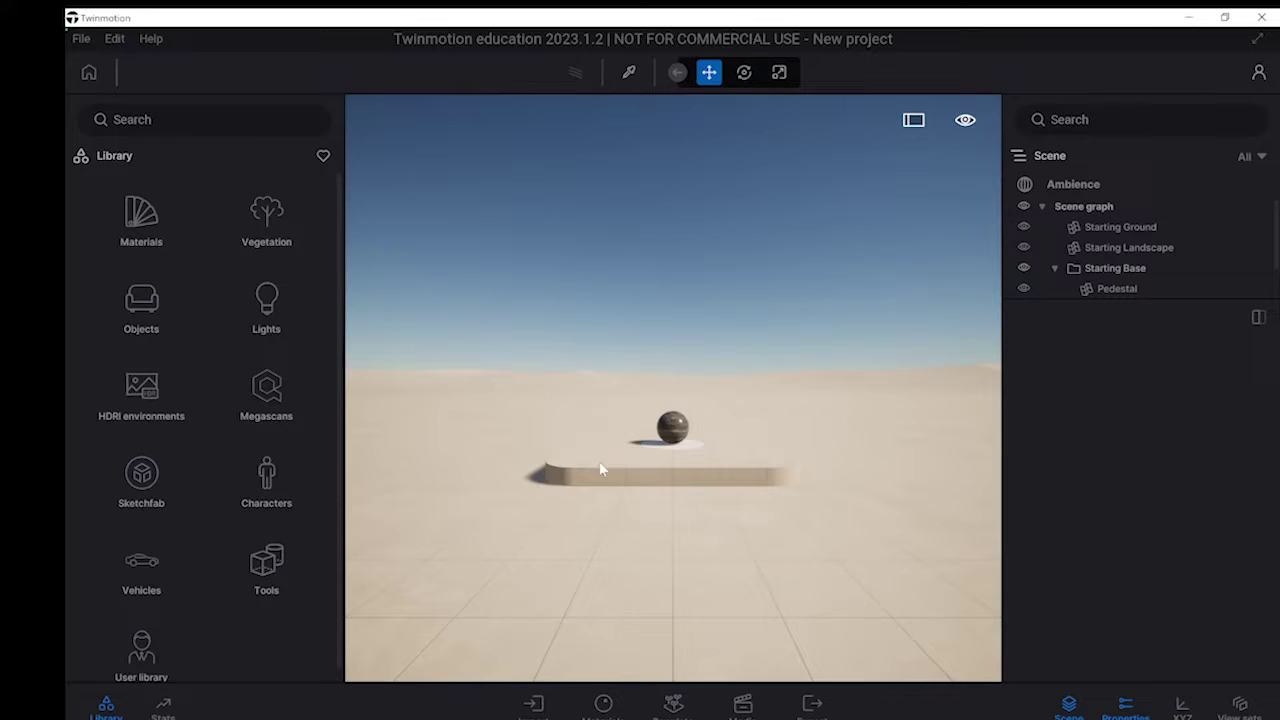
left_click(534, 708)
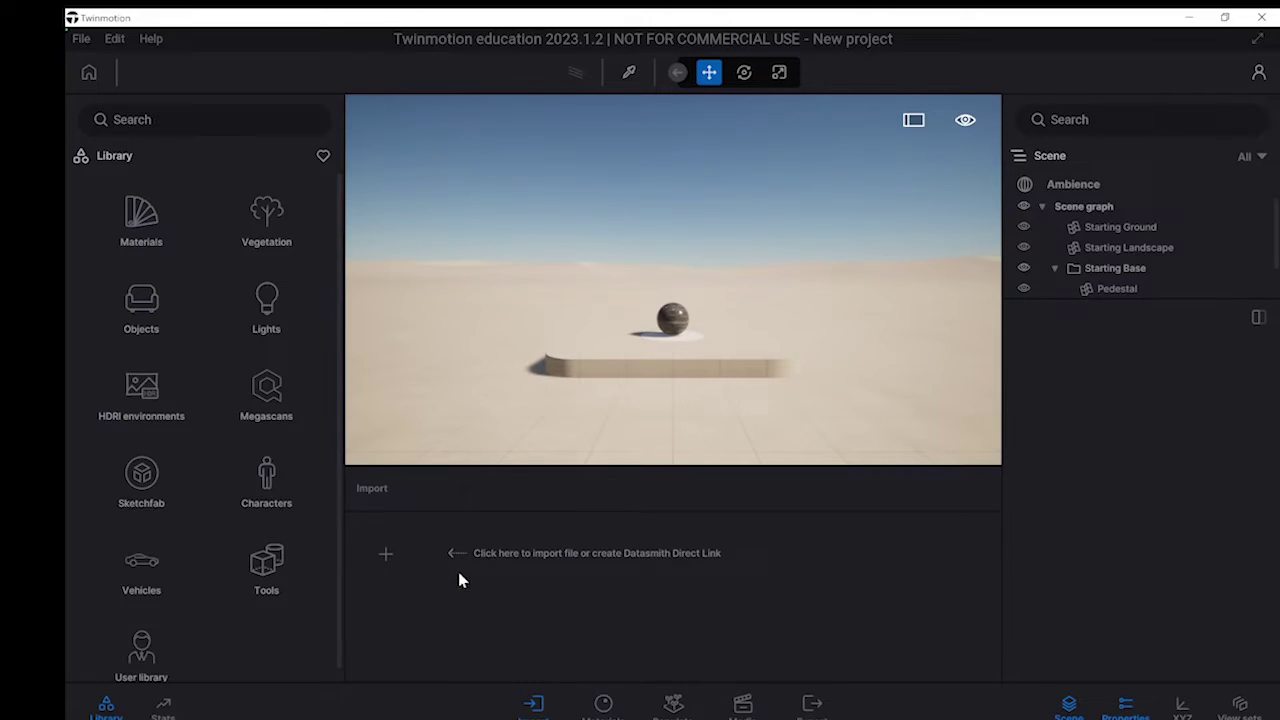
left_click(387, 555)
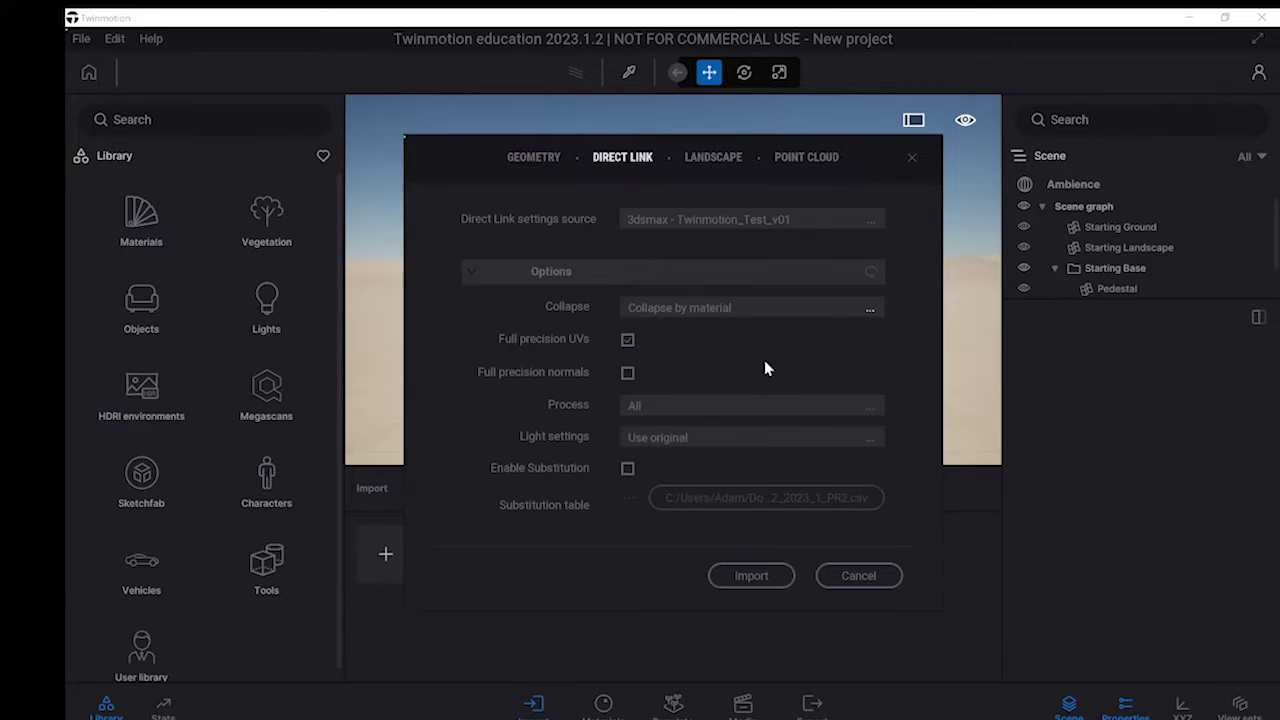
left_click(752, 580)
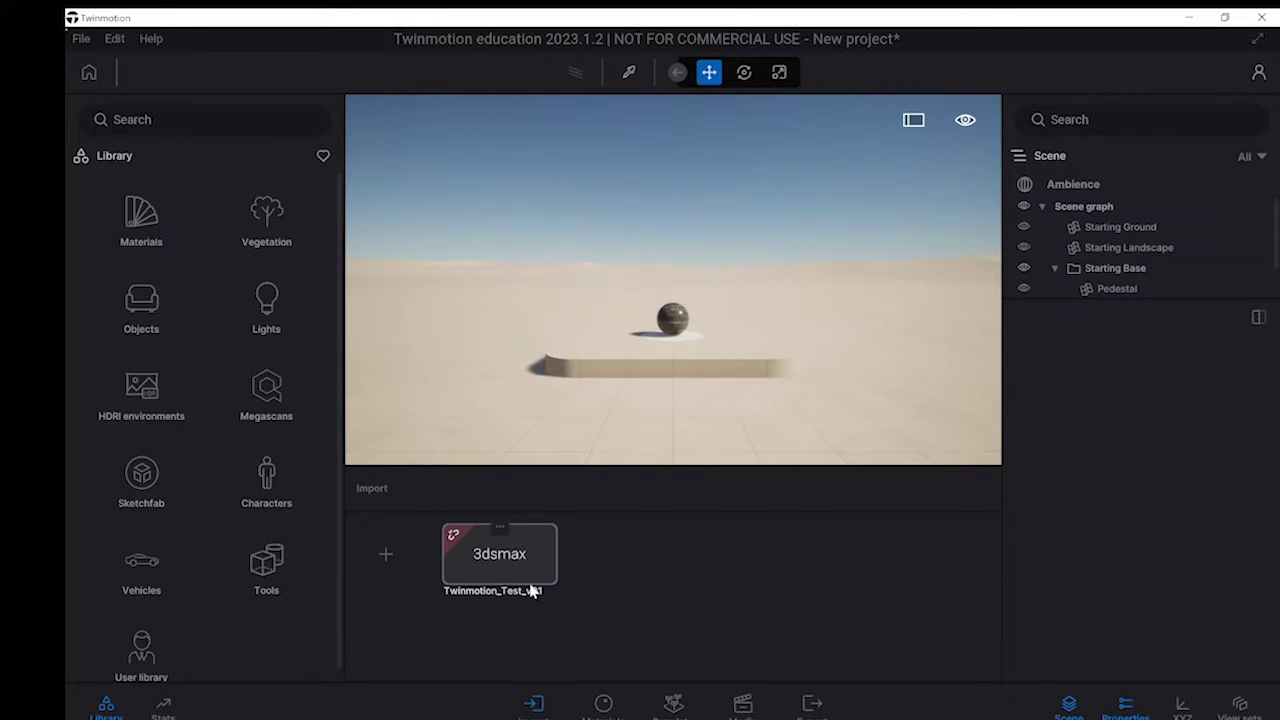
Check the connection status and available options of the Twinmotion_Test_v01 link.
left_click(458, 532)
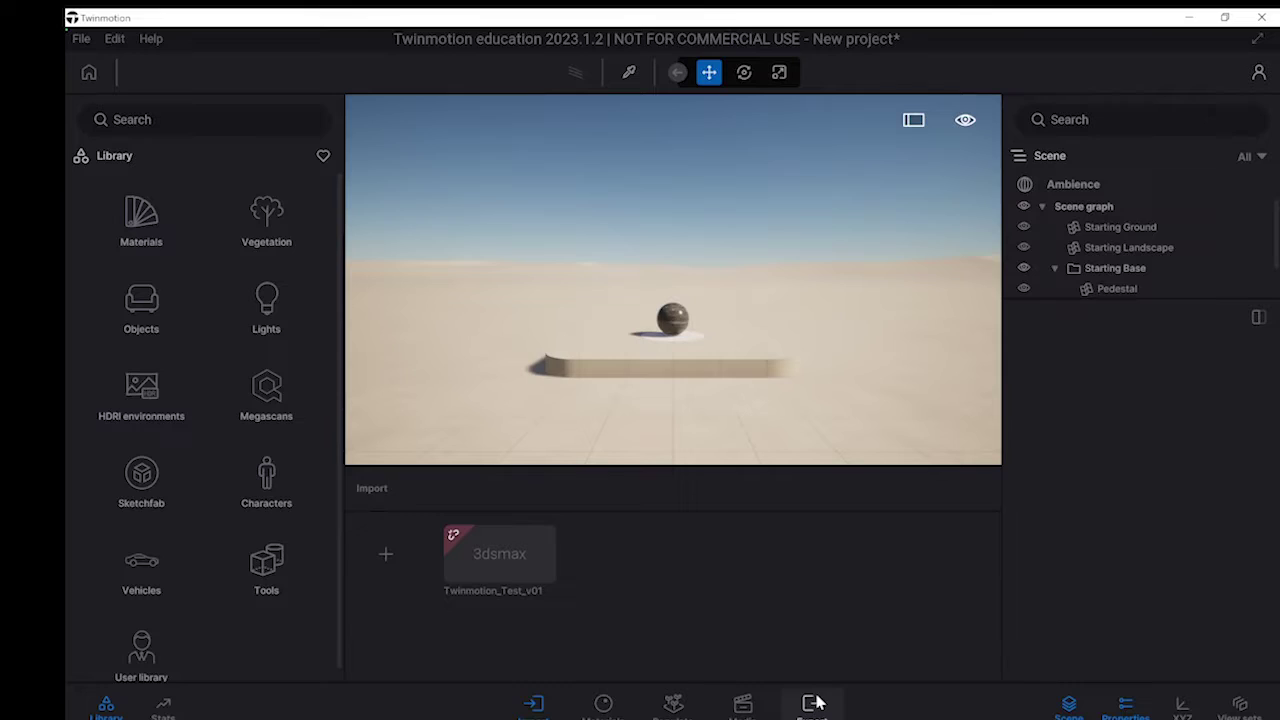
left_click(502, 529)
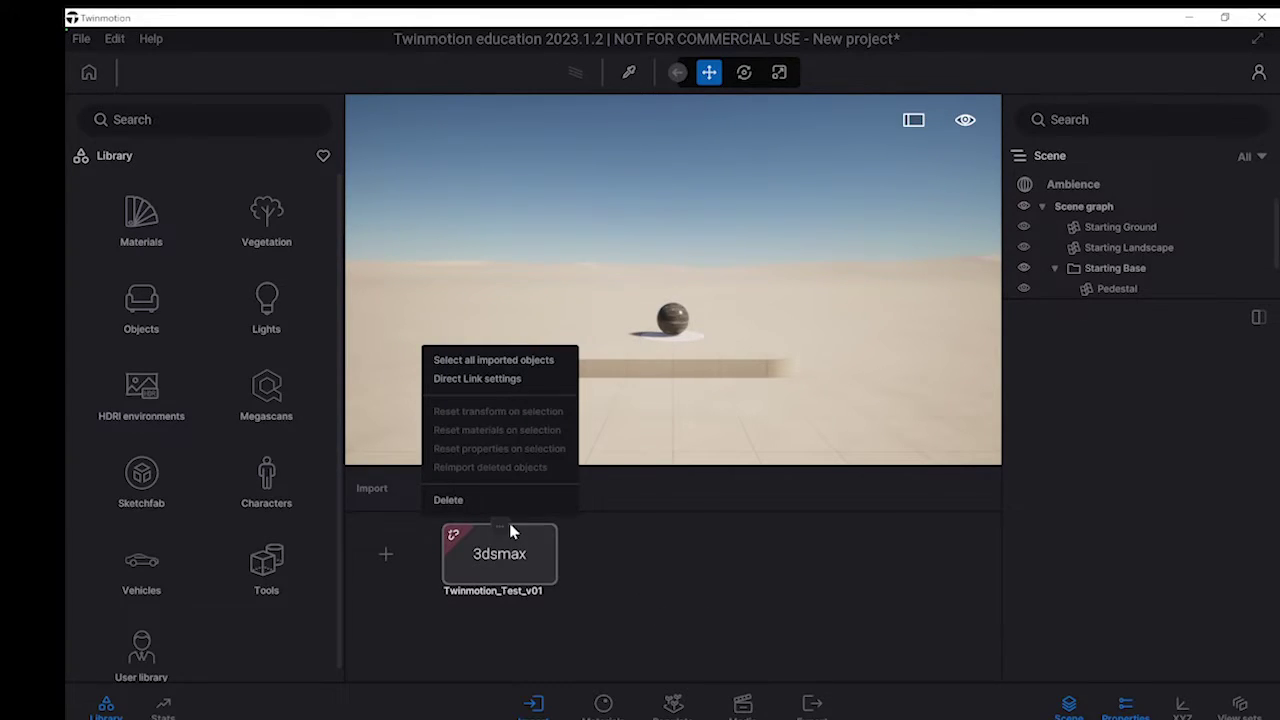
left_click(692, 530)
Switch to 3ds Max and synchronize the scene with the Datasmith Direct Link.
key("alt+Tab")
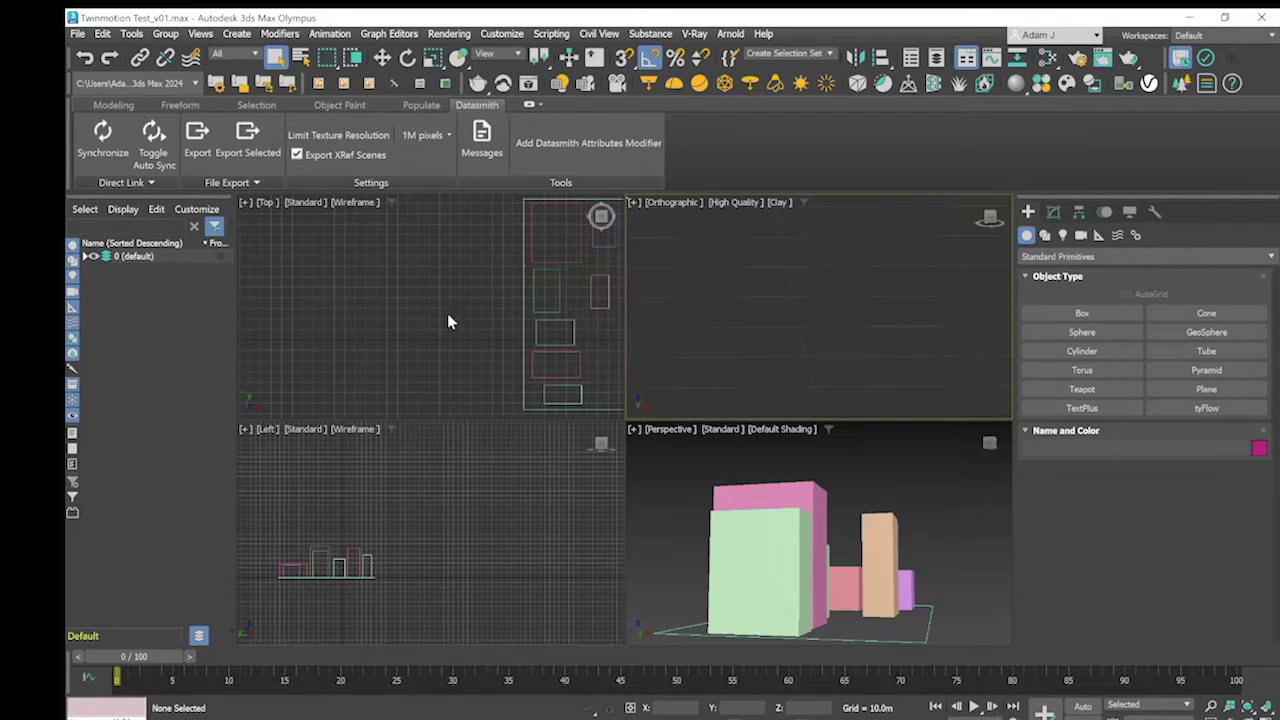
left_click(108, 133)
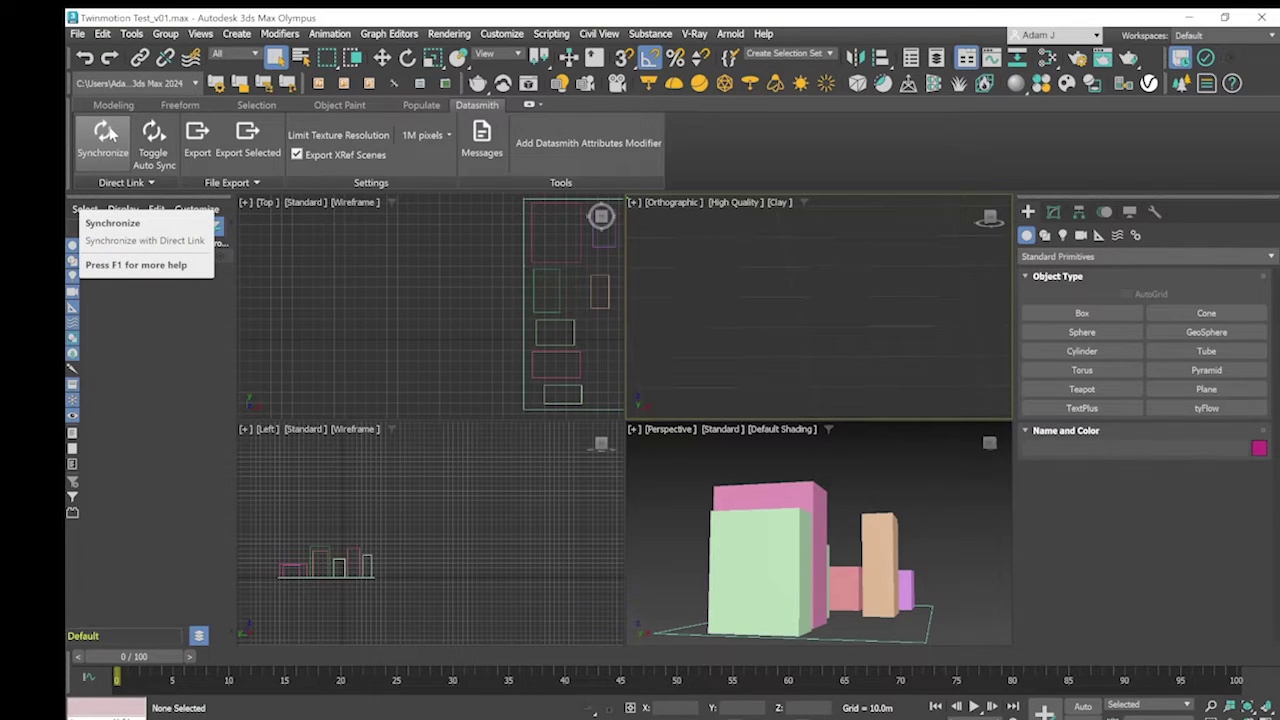
left_click(108, 133)
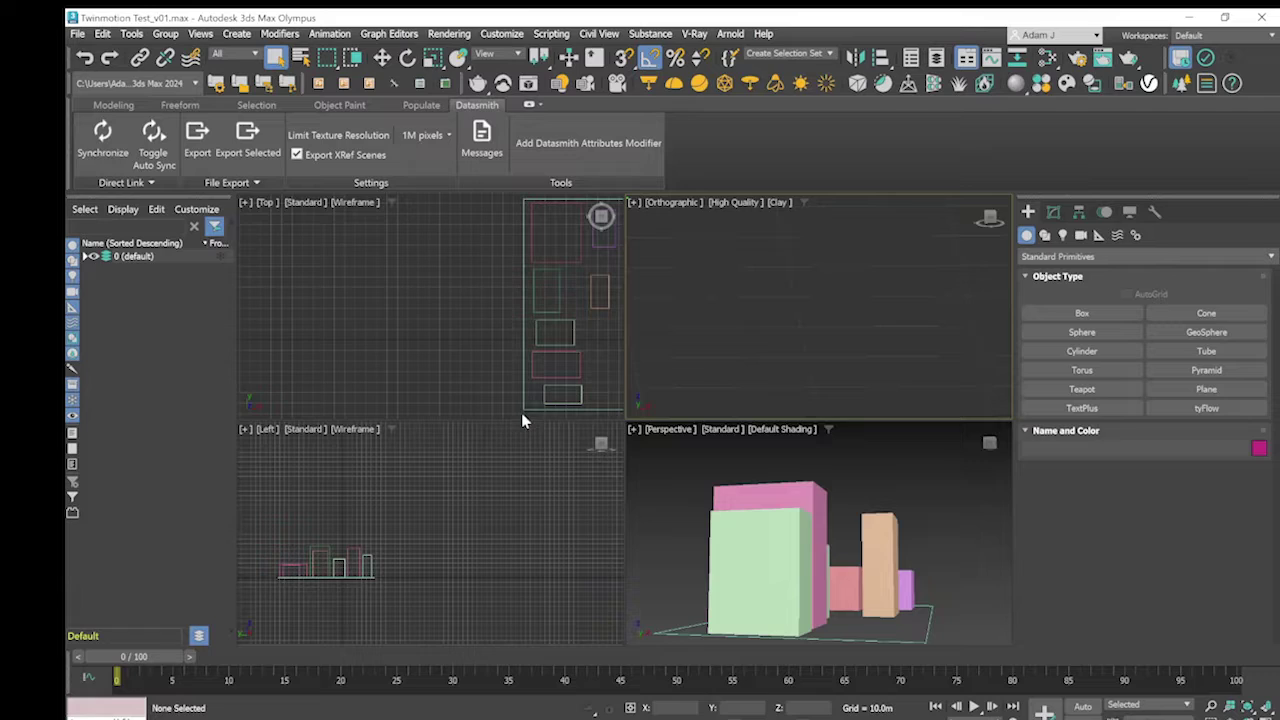
Switch to Twinmotion, hide the import area, and navigate the scene to examine the synchronized building blocks.
key("alt+Tab")
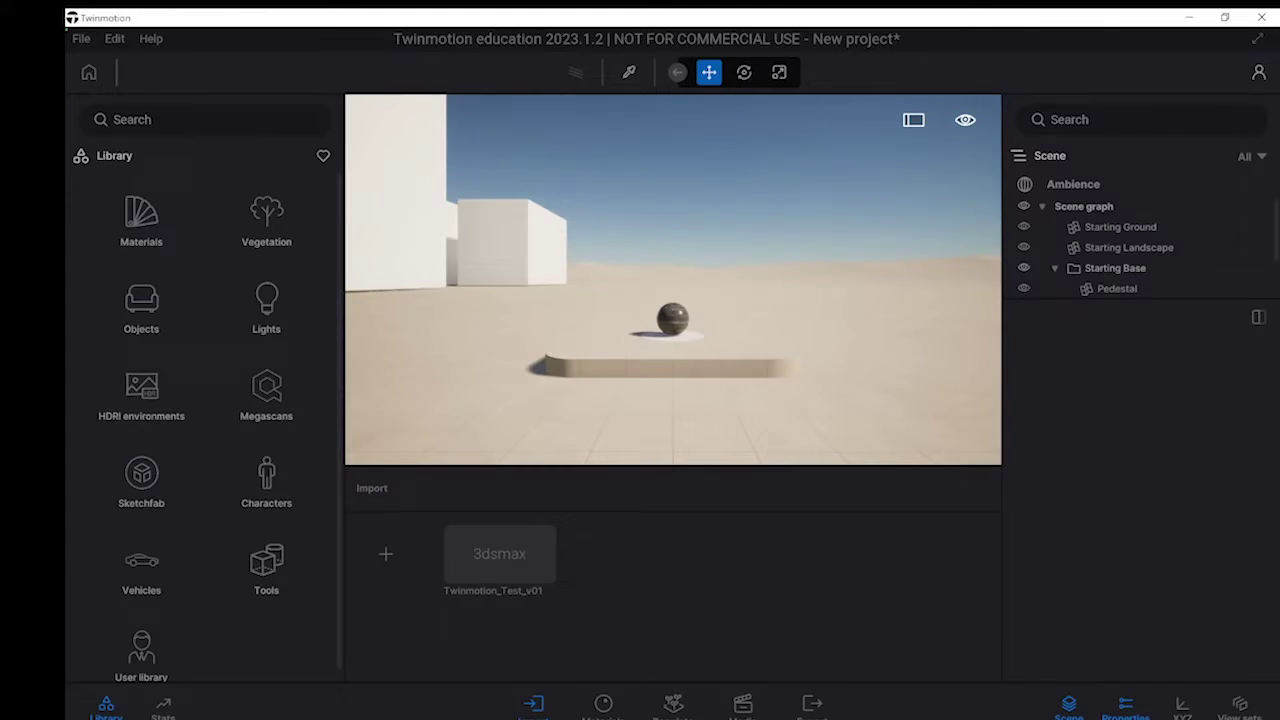
mouse_move(526, 567)
left_click(537, 703)
key("w")
key("a")
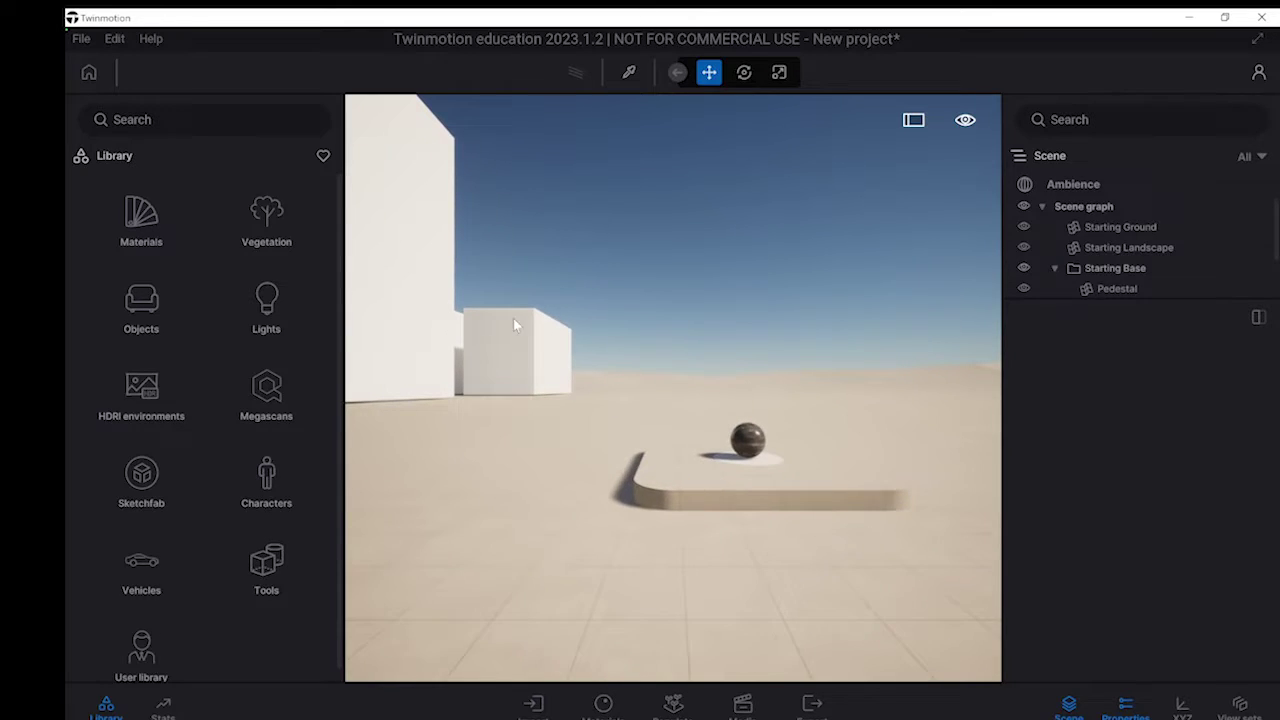
key("a")
key("s")
right_click_drag(446, 311, 560, 311)
key("Left")
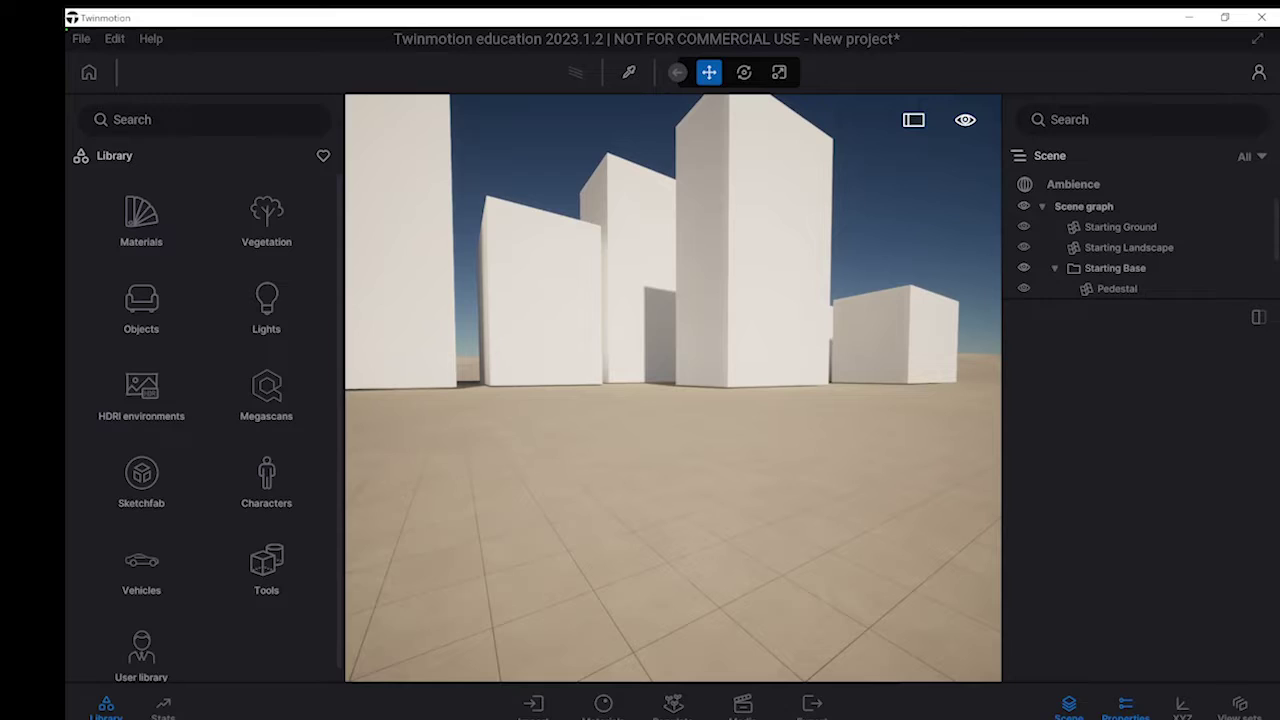
right_click_drag(446, 311, 446, 291)
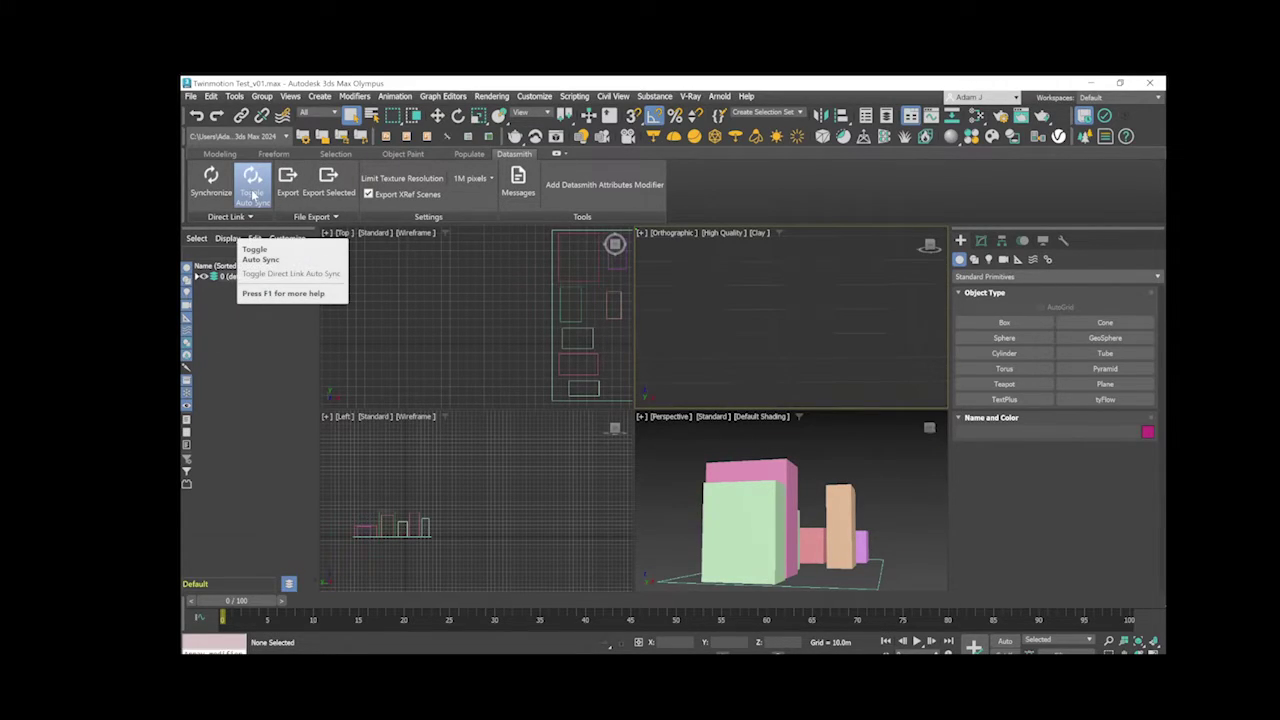
In 3ds Max, move the light green Box003 together with the ground rectangle along negative X in the Top viewport.
left_click(593, 337)
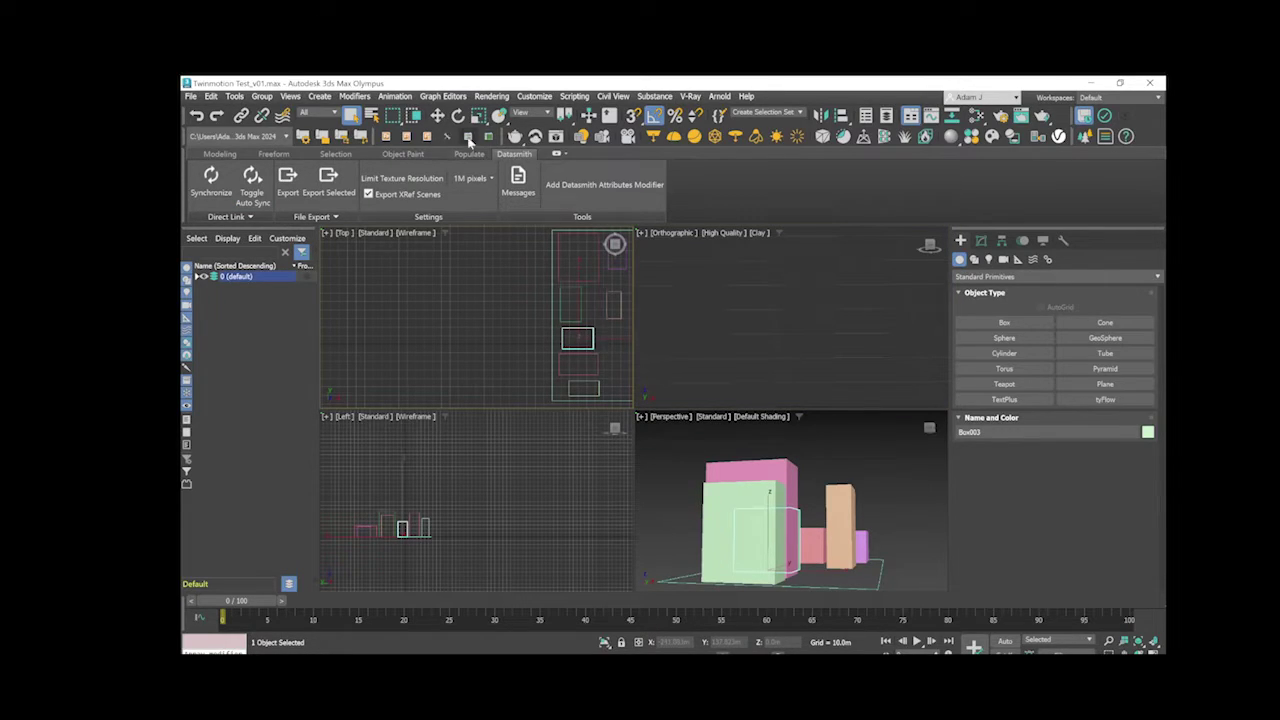
left_click(437, 116)
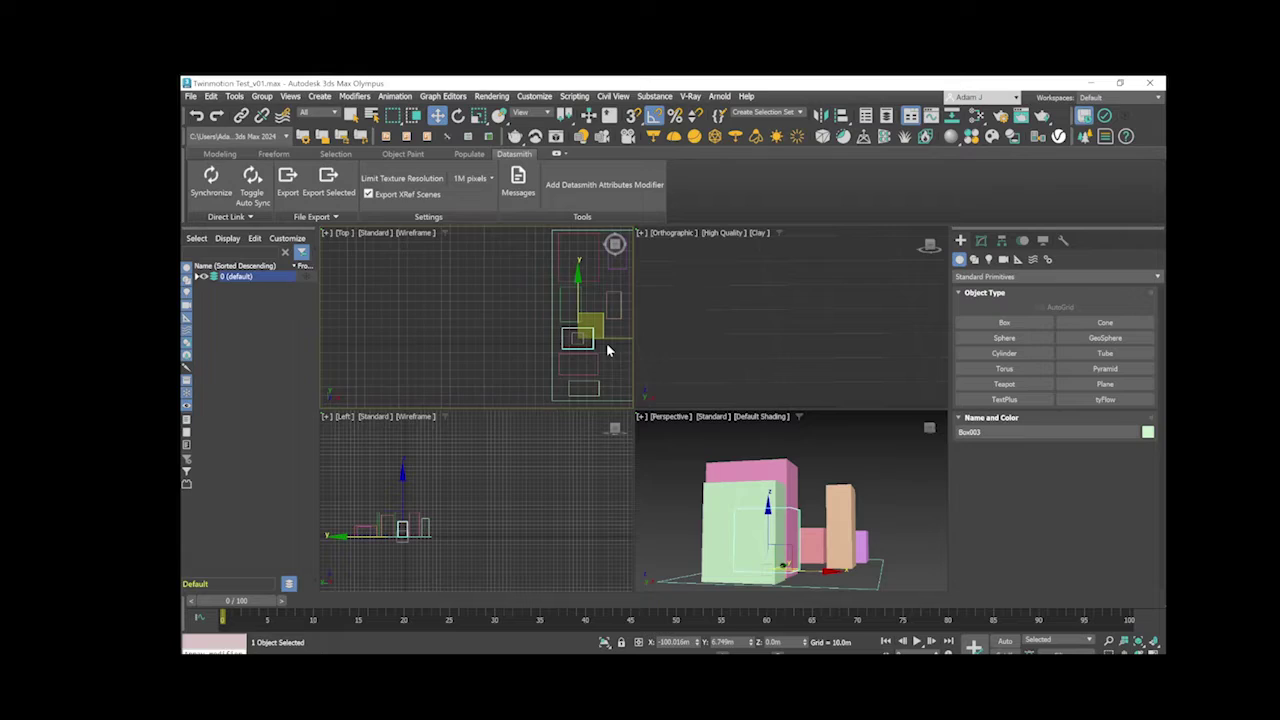
scroll(604, 342, "down", 2)
middle_click_drag(589, 337, 541, 342)
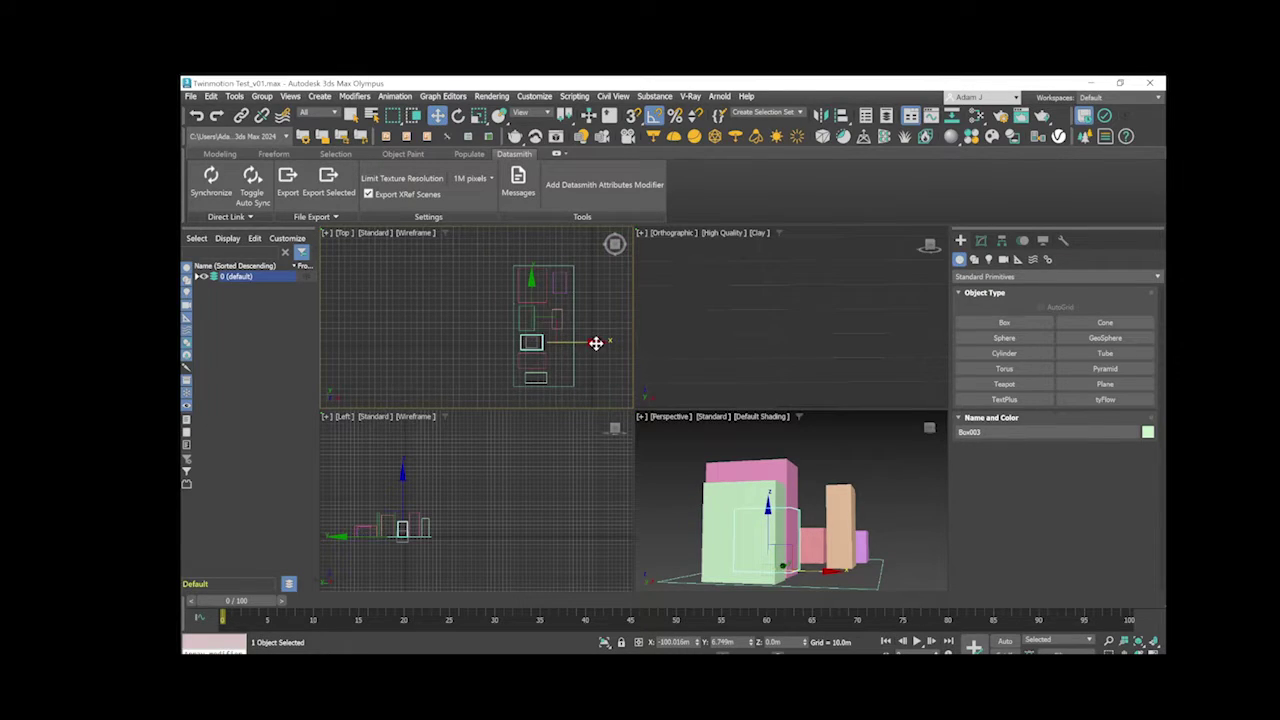
left_click(573, 347, "ctrl")
left_click_drag(599, 334, 563, 335)
left_click(558, 318)
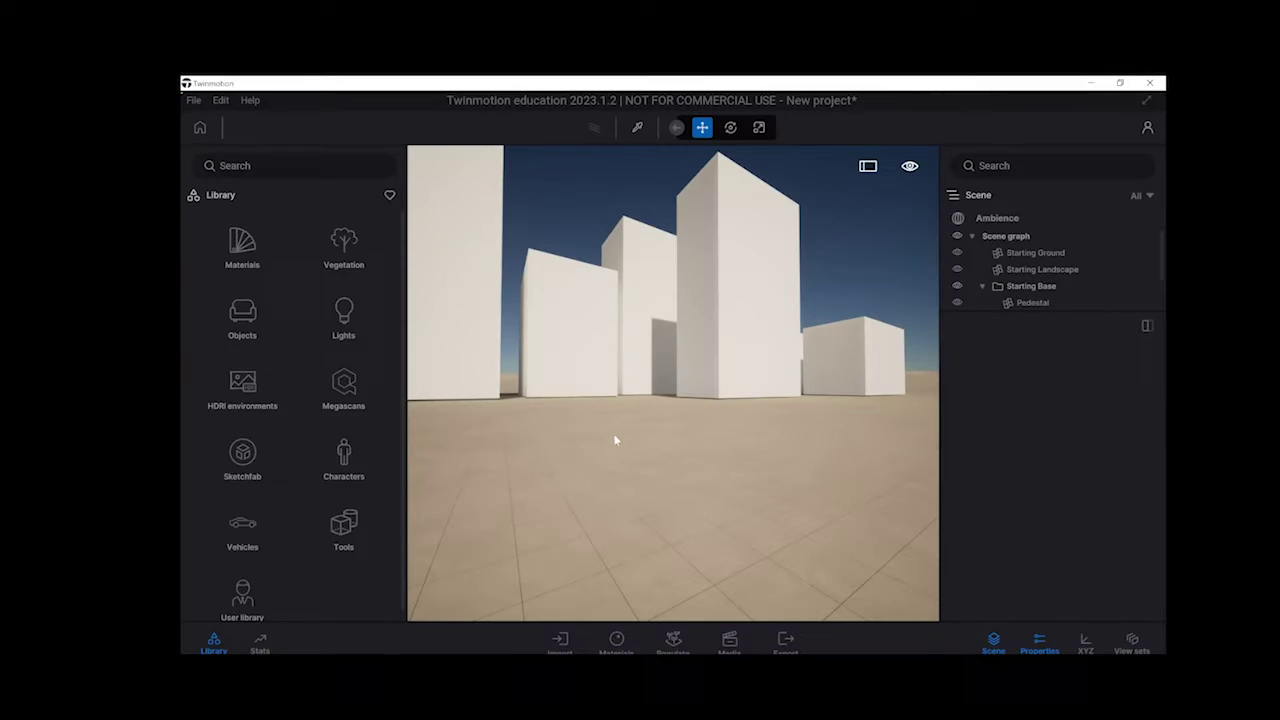
Compare the Twinmotion scene and its Direct Link with the edited 3ds Max scene, ending in Twinmotion.
left_click(561, 641)
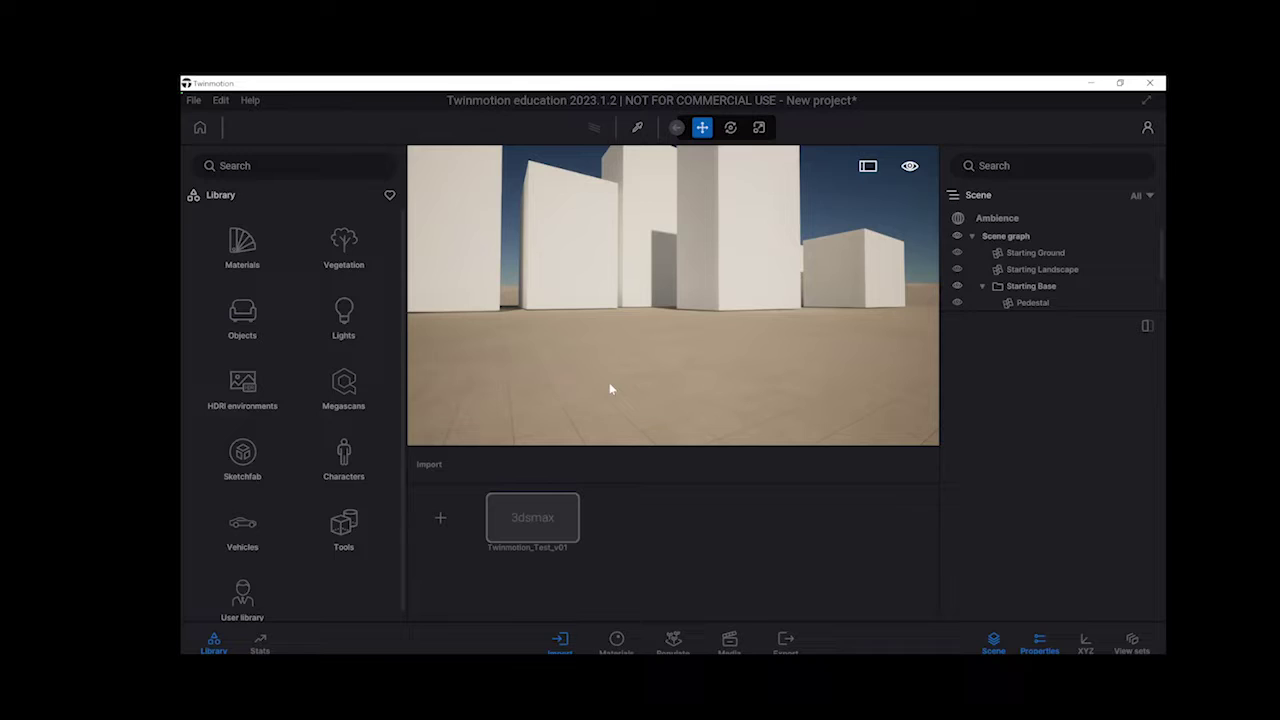
left_click(560, 641)
mouse_move(696, 668)
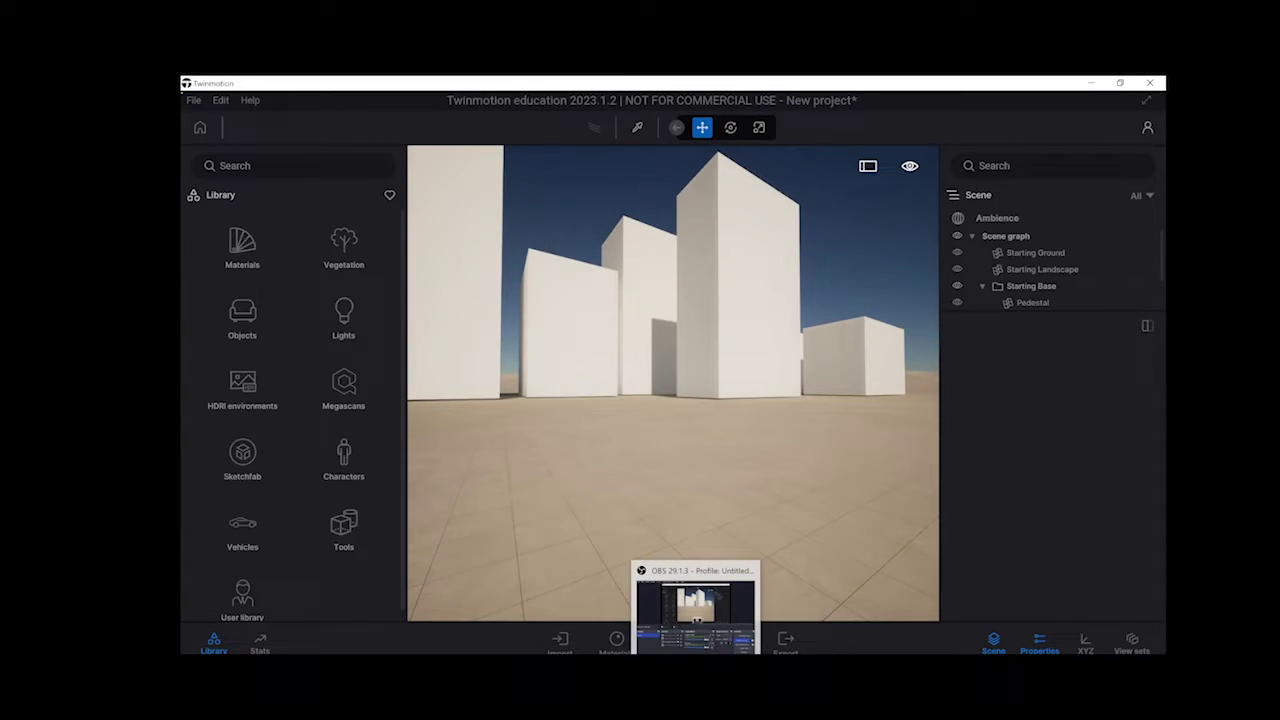
left_click(750, 668)
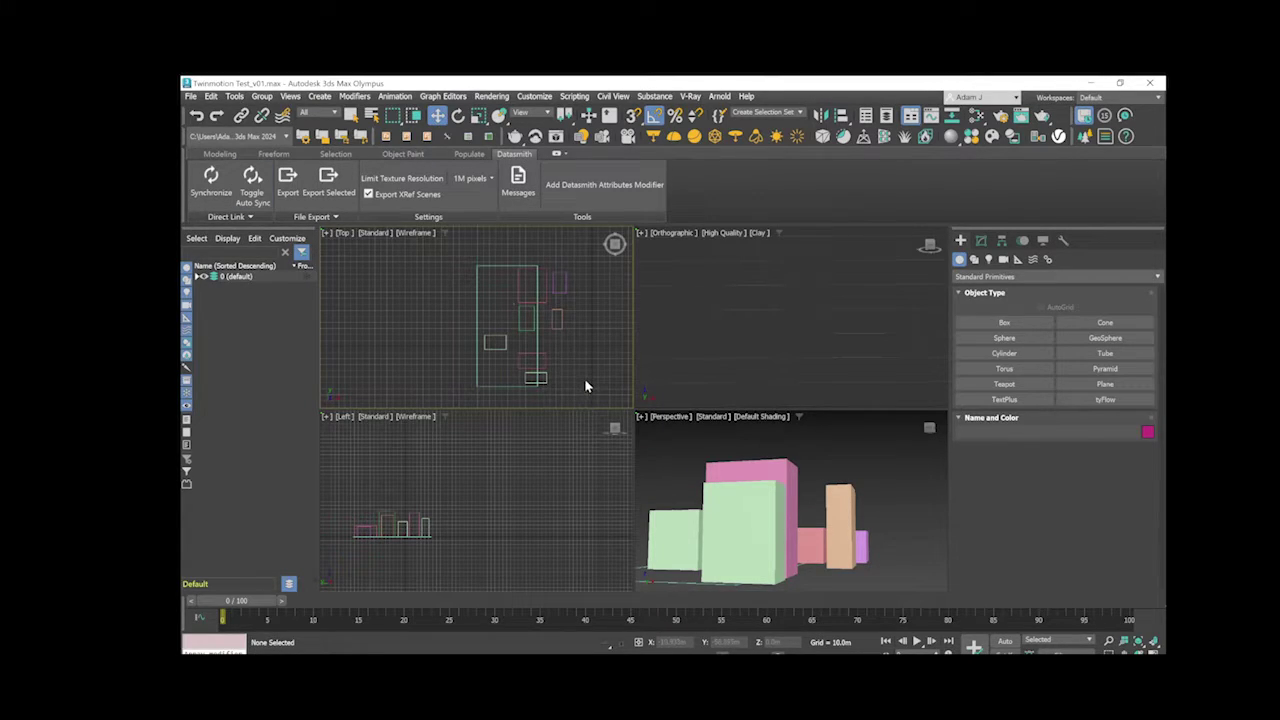
mouse_move(727, 660)
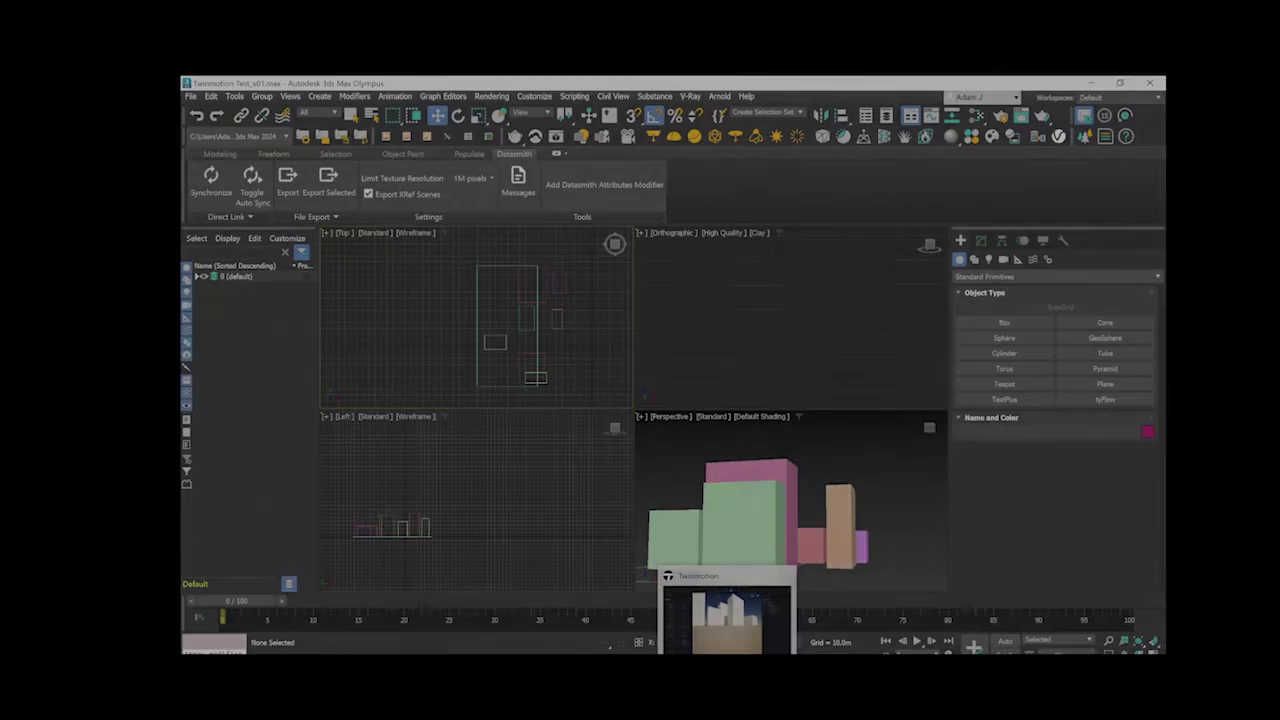
left_click(727, 620)
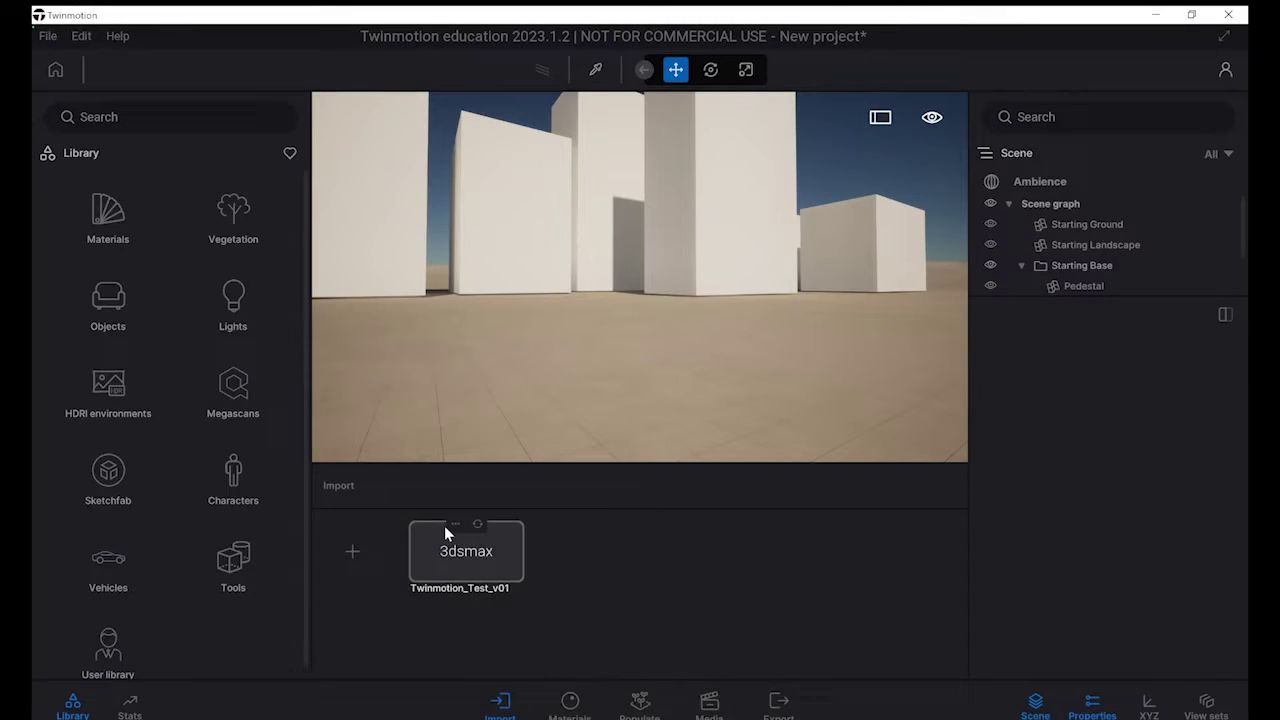
Examine the Direct Link, Geometry and Landscape import options, and close the import dialog without importing.
left_click(350, 552)
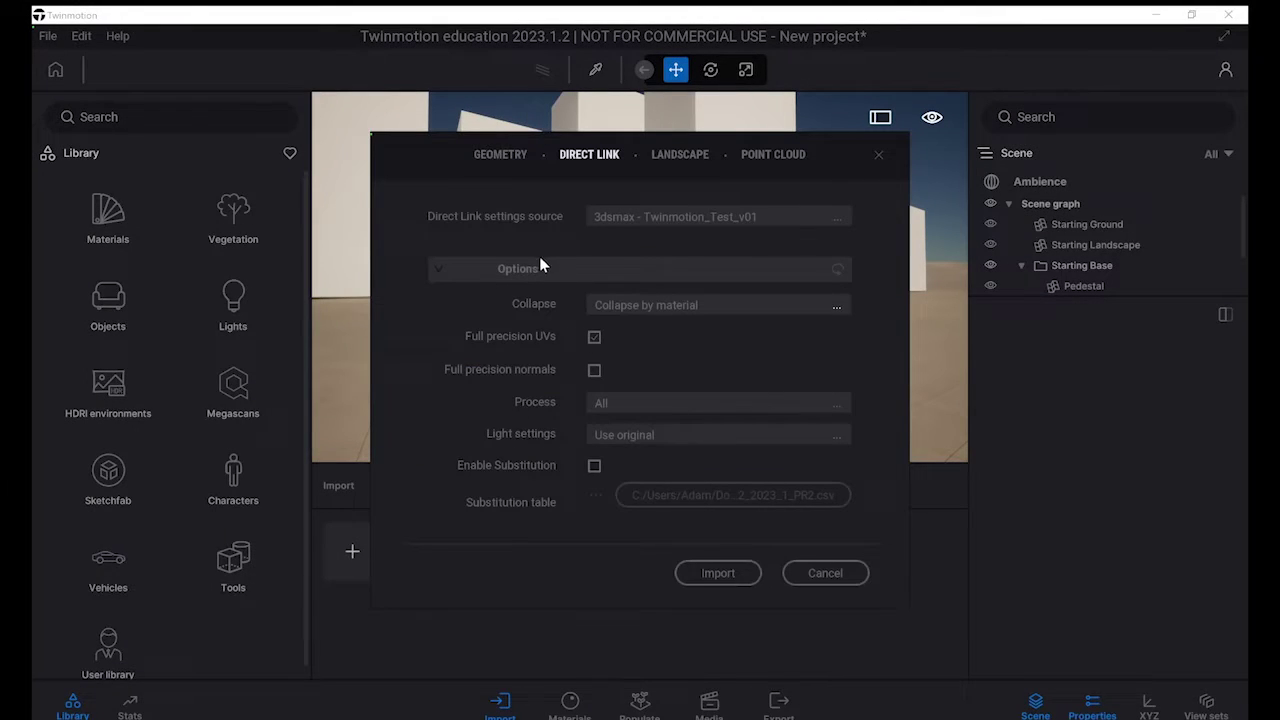
left_click(522, 155)
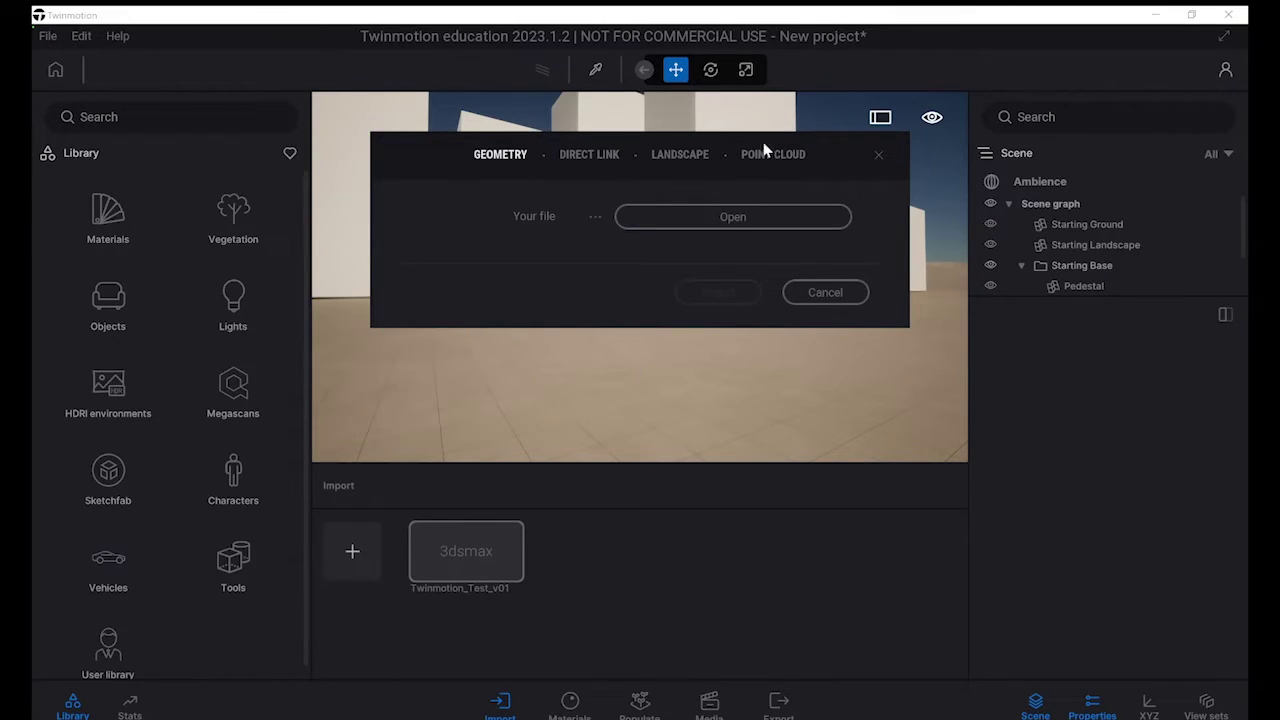
left_click(671, 158)
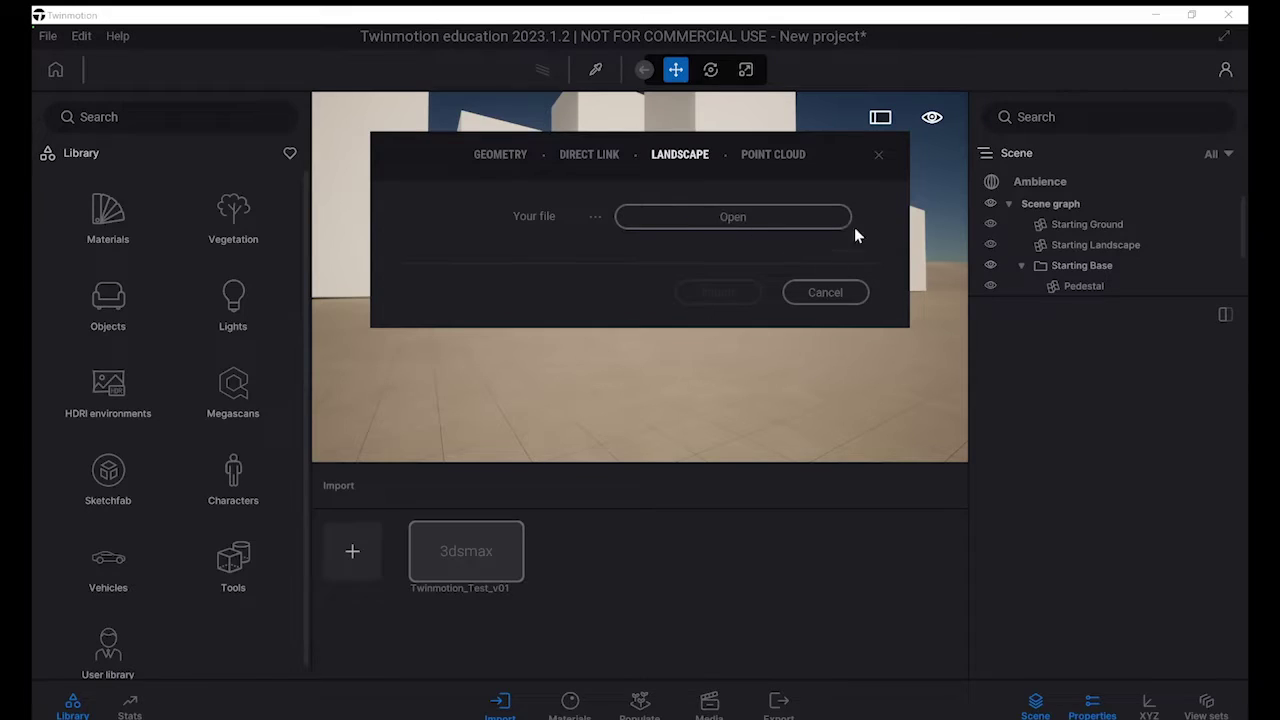
left_click(878, 156)
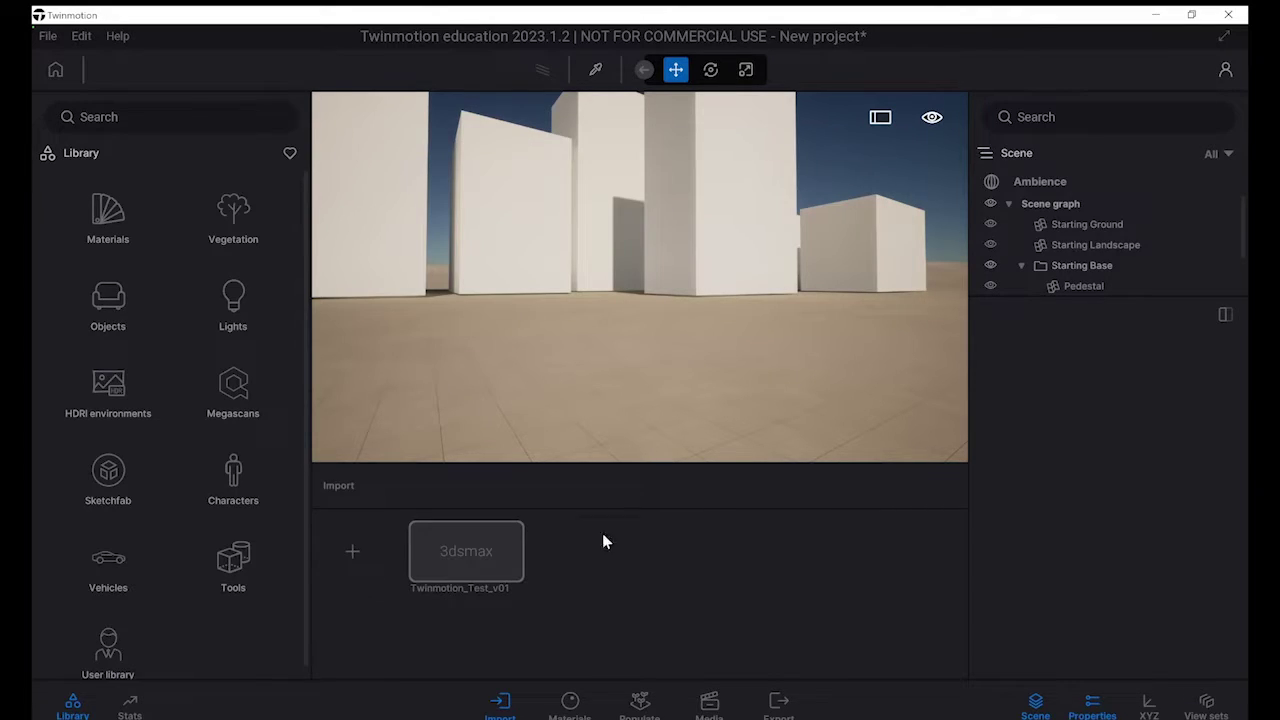
Switch to 3ds Max and examine the Datasmith file export dialog for the whole scene without saving a file.
key("alt+Tab")
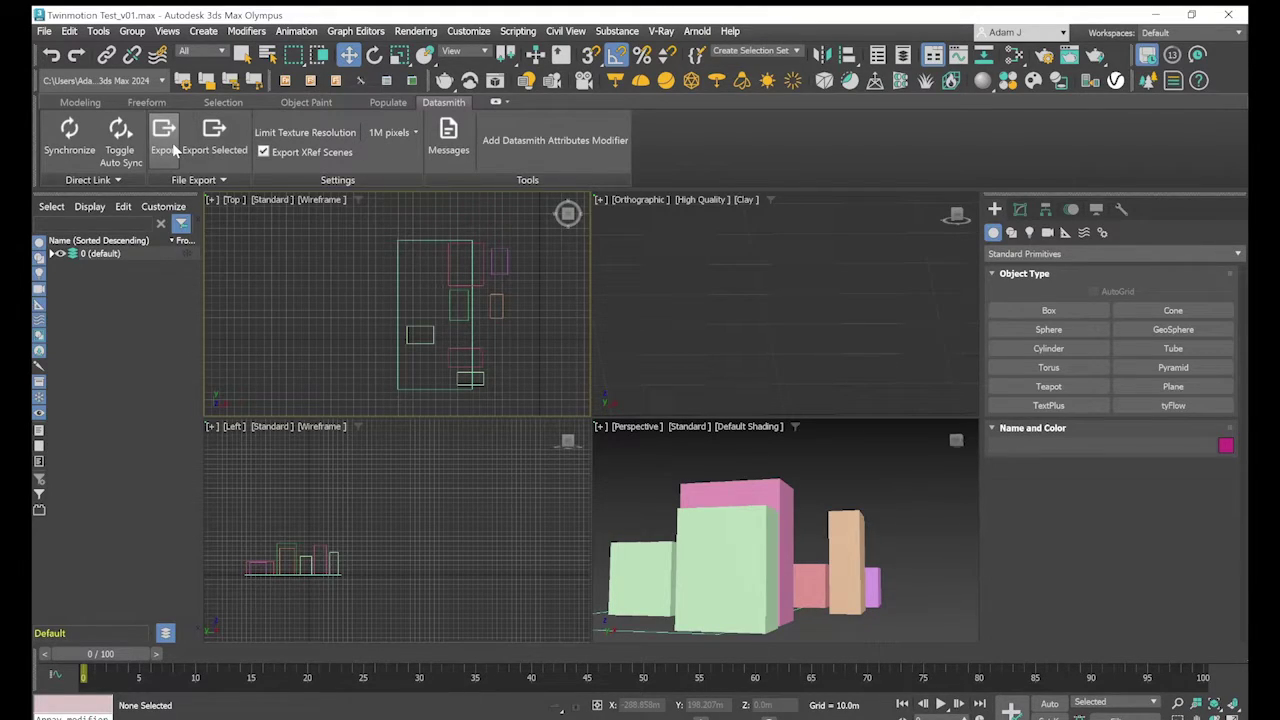
left_click(165, 138)
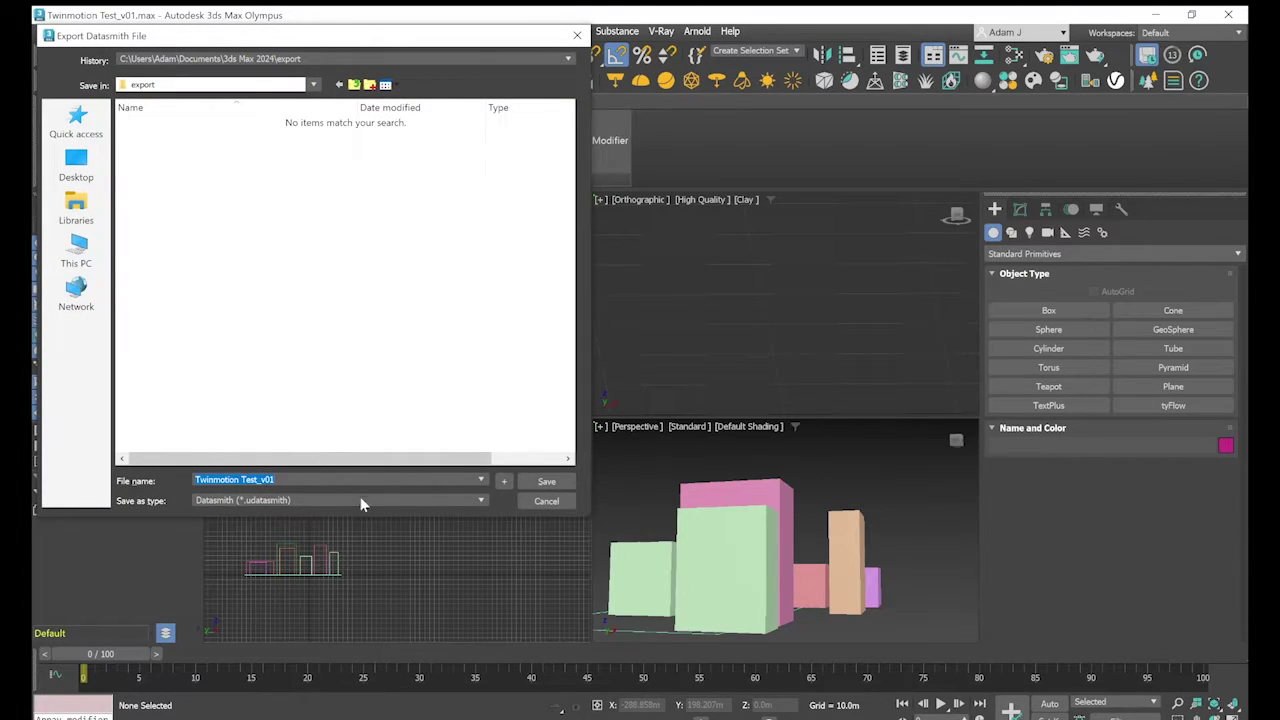
left_click(562, 500)
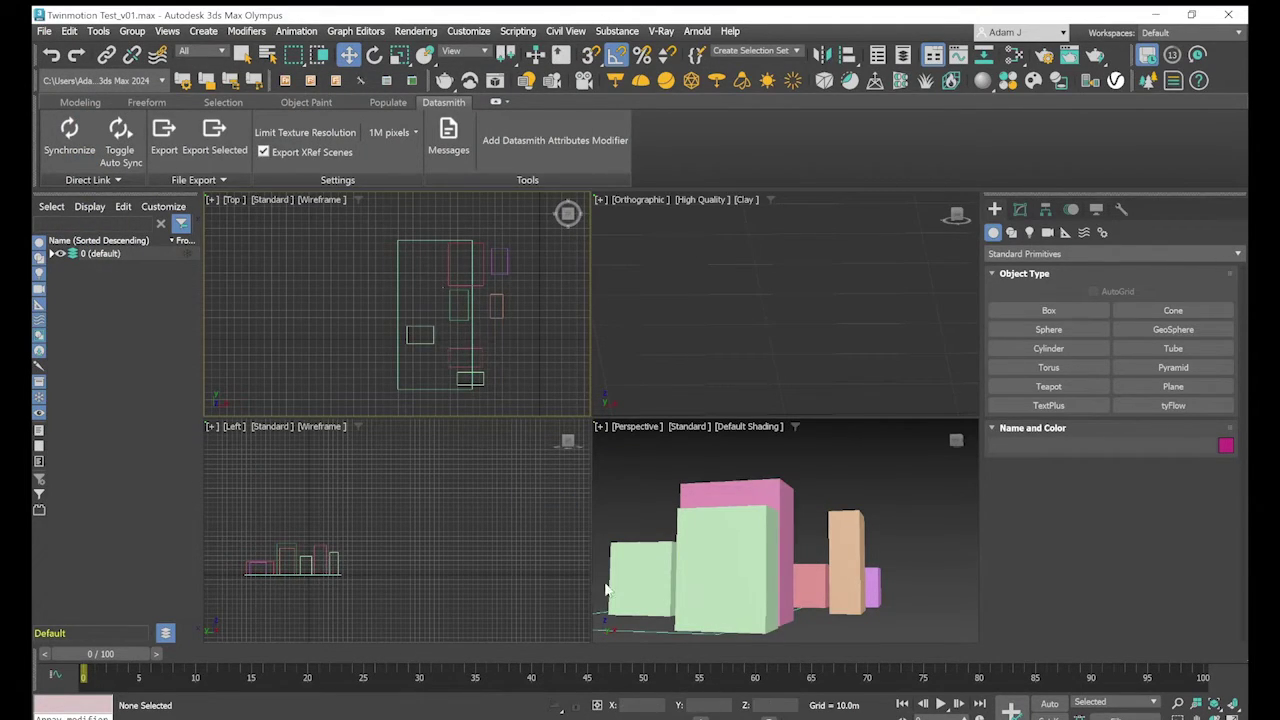
Switch to Twinmotion and import Musicbox_v02-3DView-{3D}_Copy_2.udatasmith as geometry, collapsed by material.
key("alt+Tab")
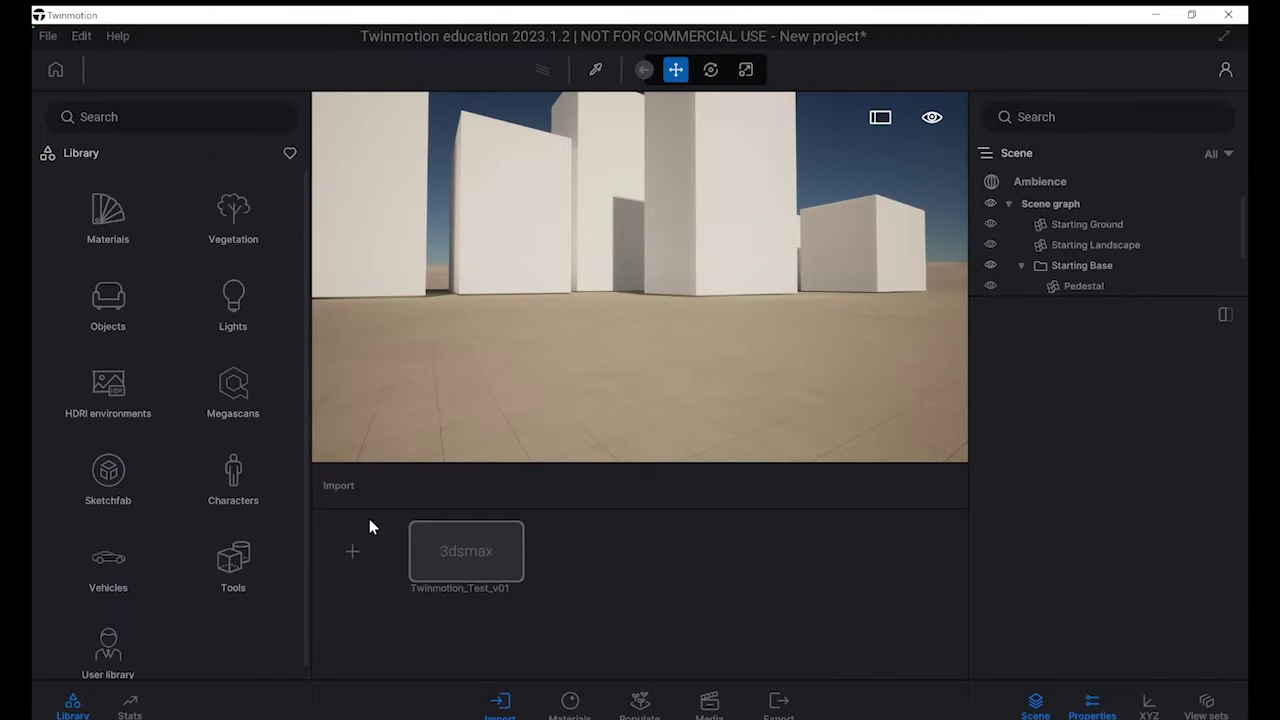
left_click(351, 553)
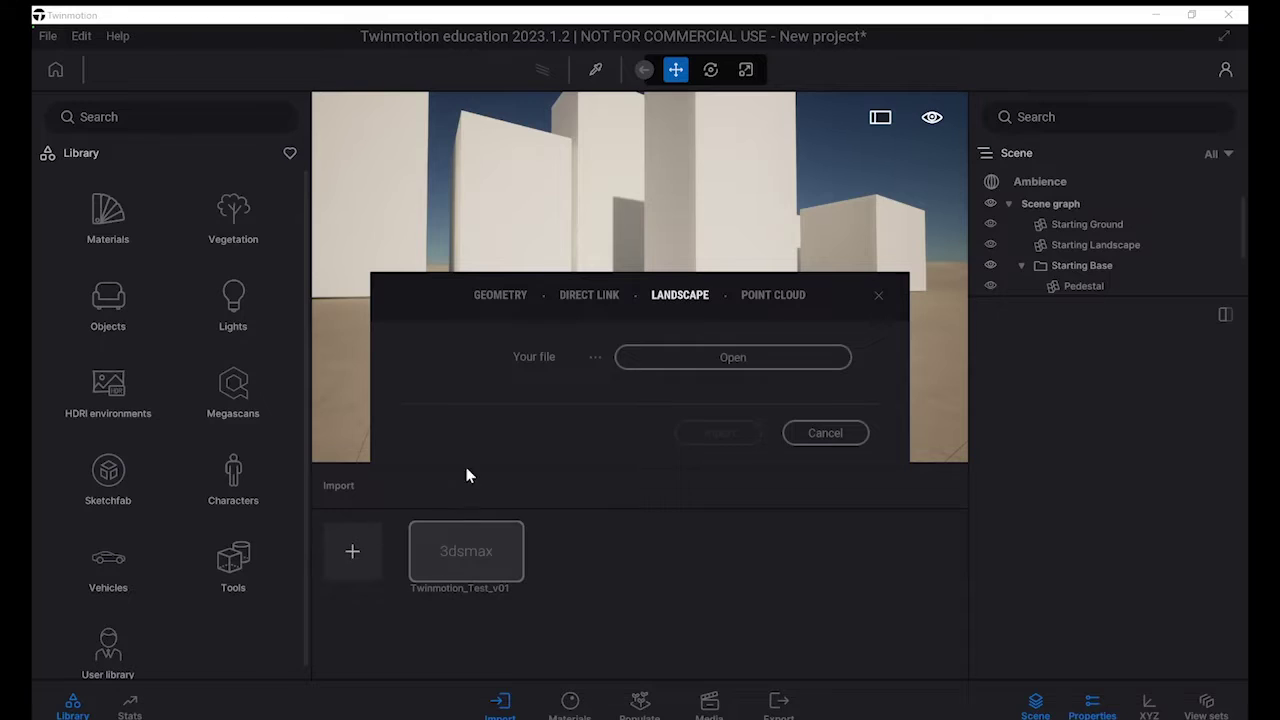
left_click(576, 297)
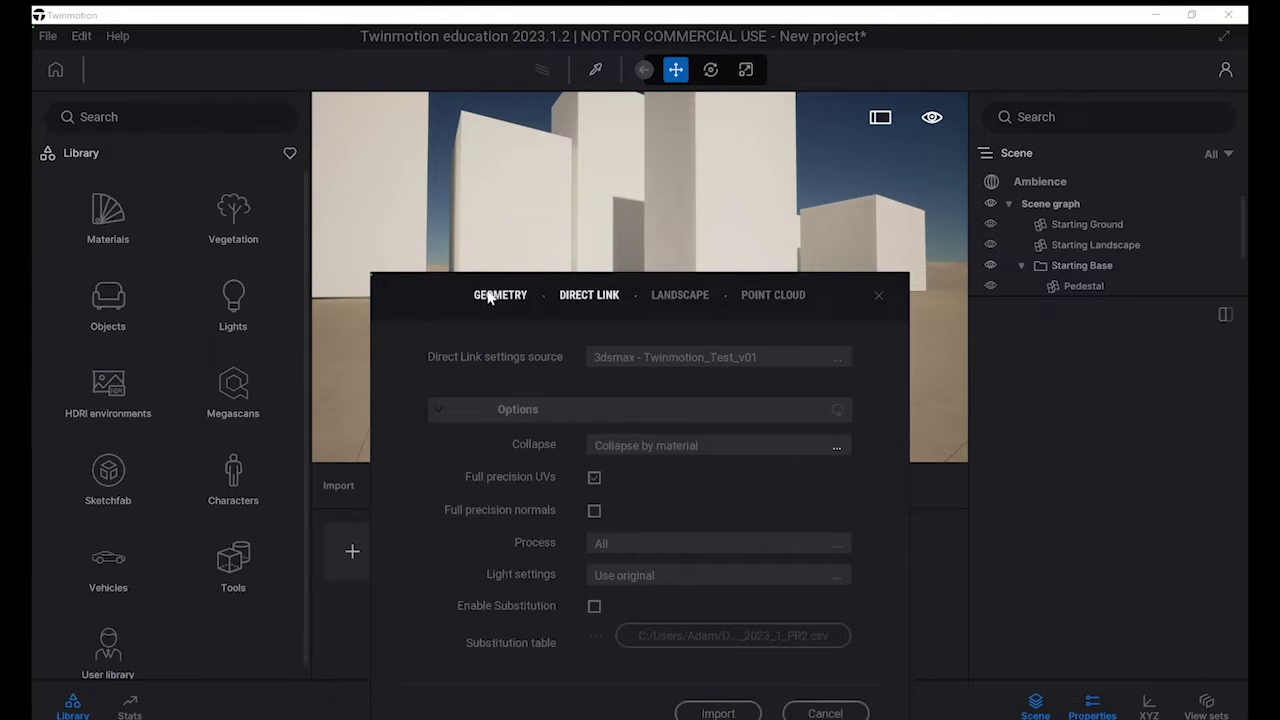
left_click(499, 298)
left_click(728, 357)
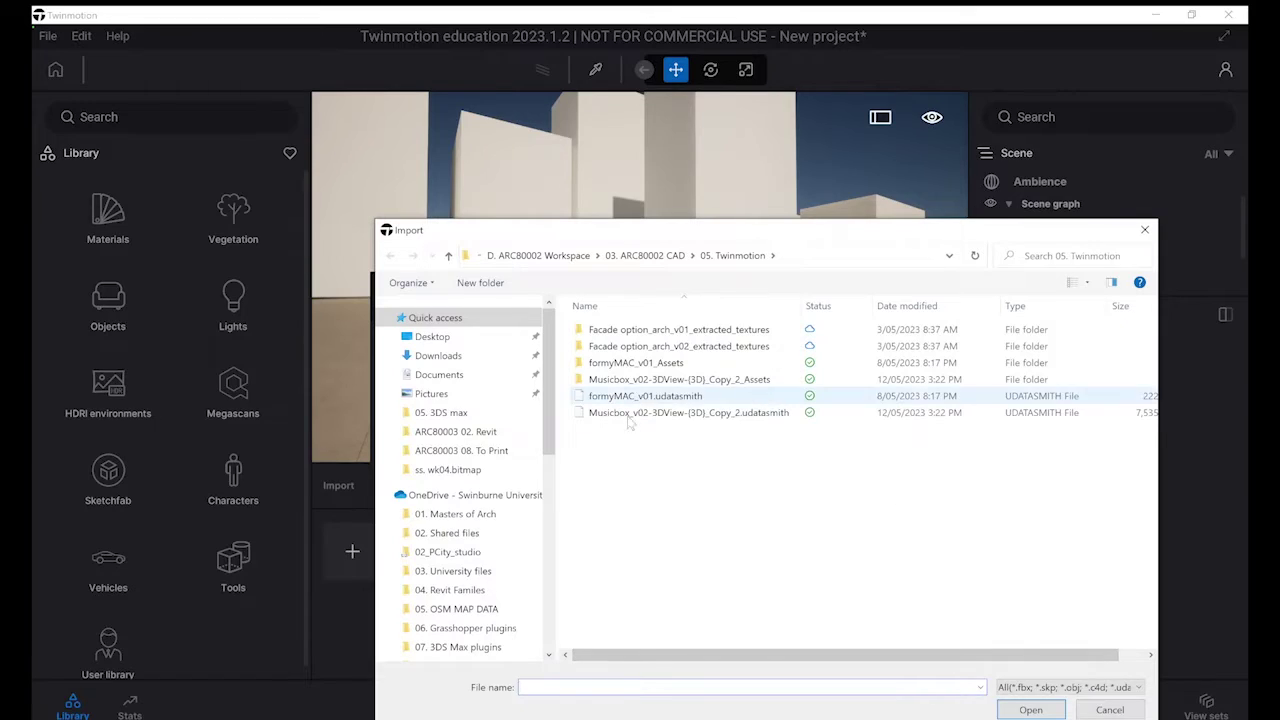
left_click(758, 421)
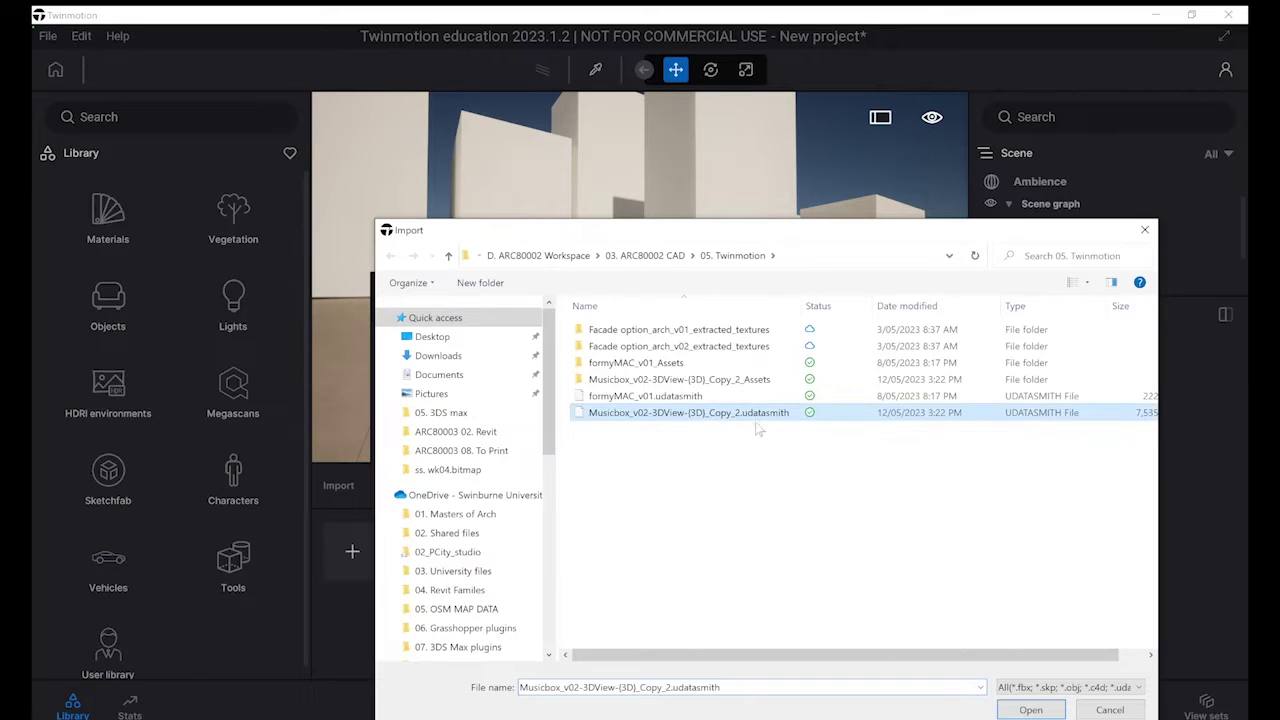
left_click(1035, 710)
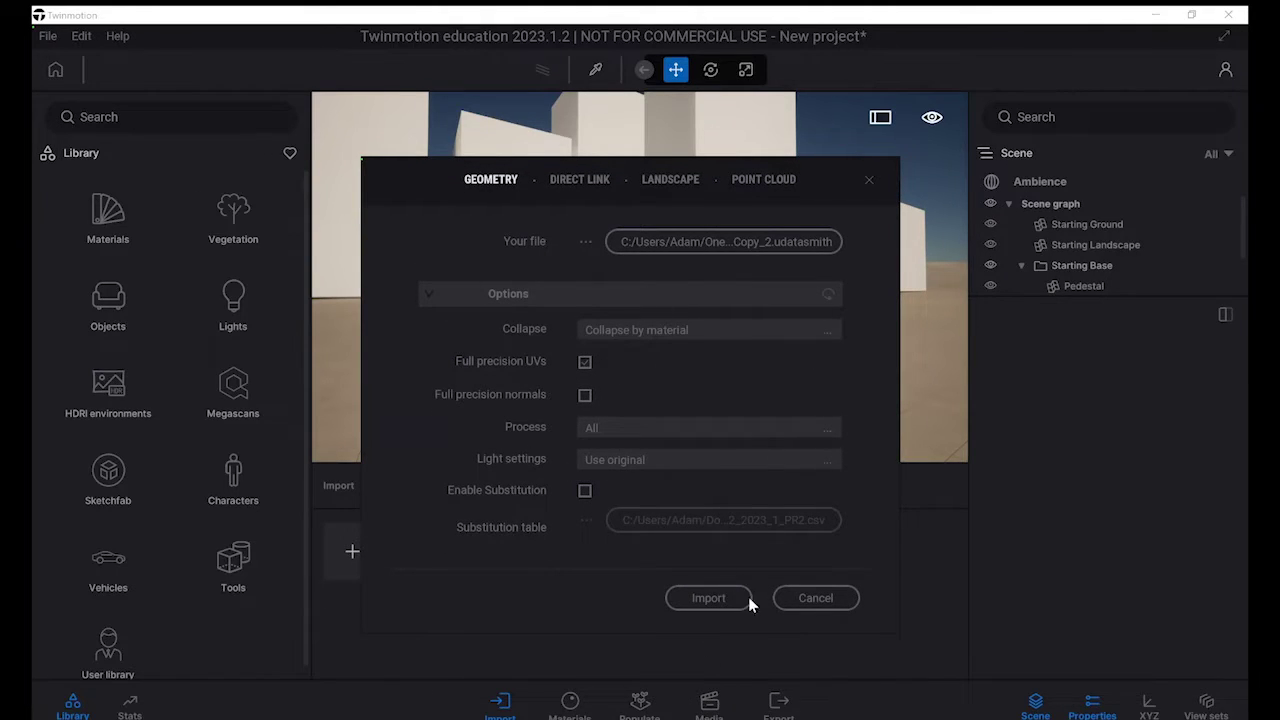
left_click(709, 597)
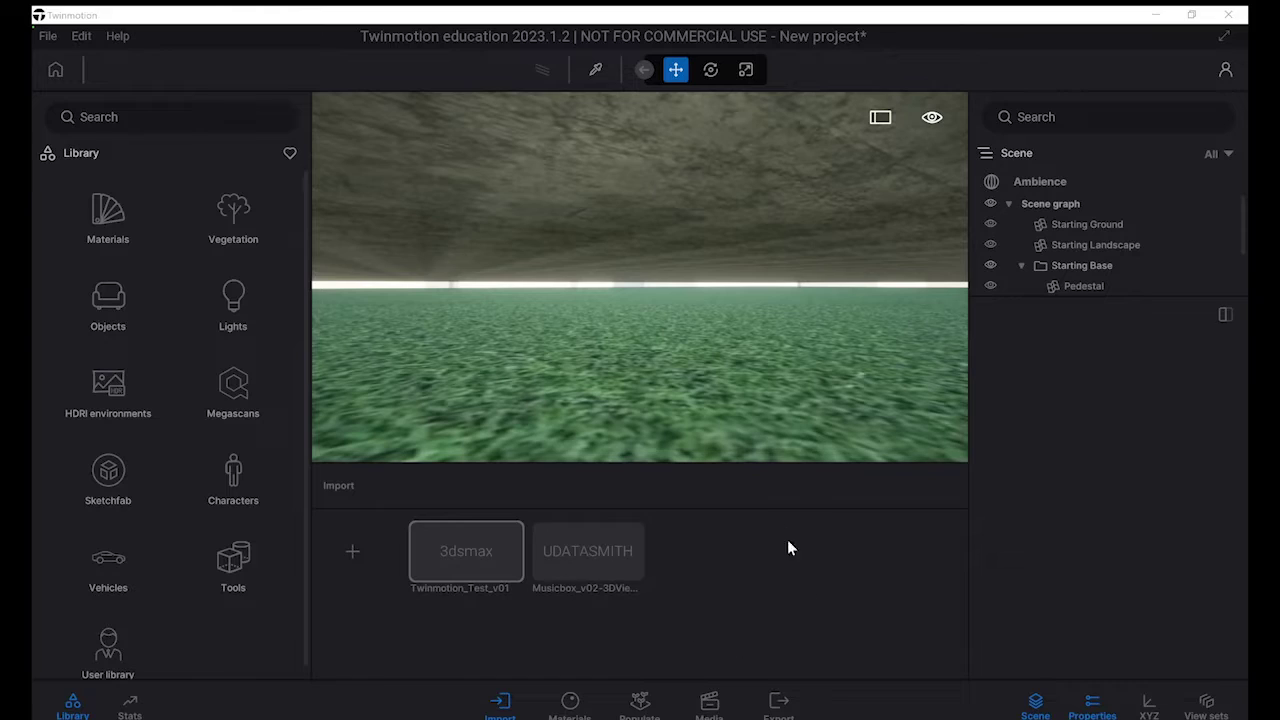
Navigate out of the imported Musicbox building and examine its circular-window facade beside the white 3ds Max blocks.
left_click(420, 571)
scroll(710, 365, "down", 3)
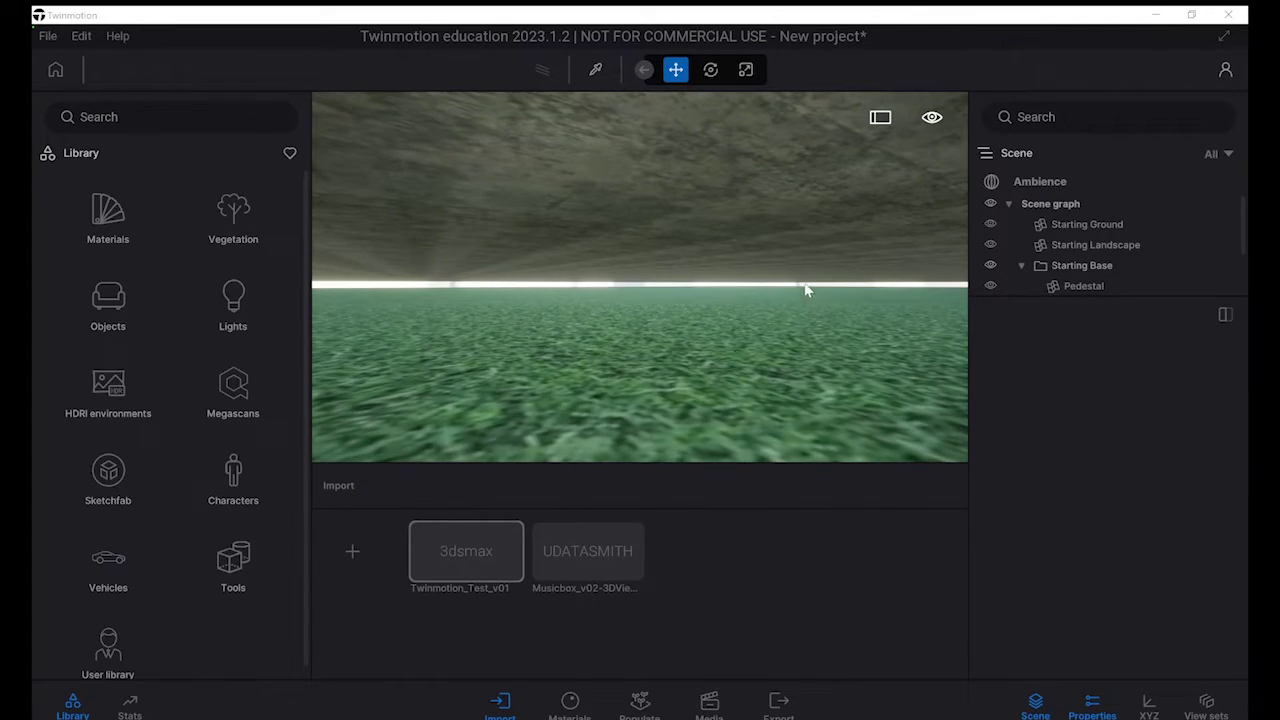
right_click_drag(805, 288, 920, 258)
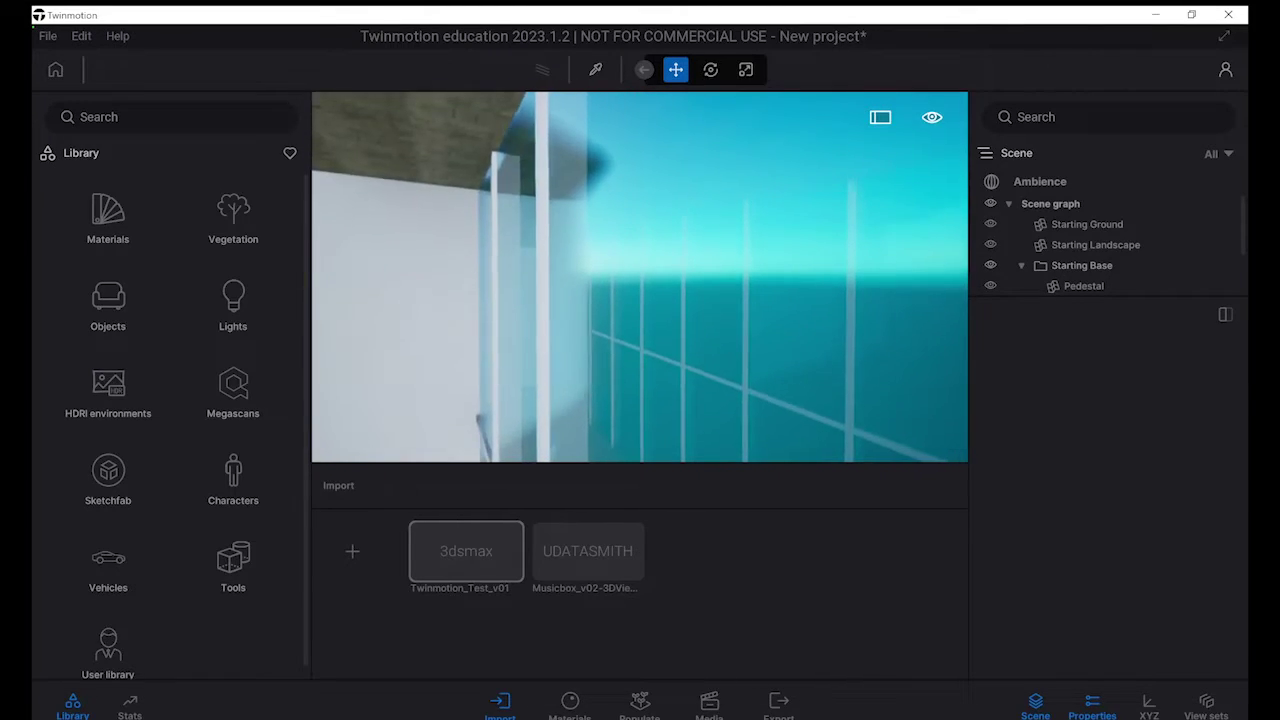
scroll(818, 255, "down", 4)
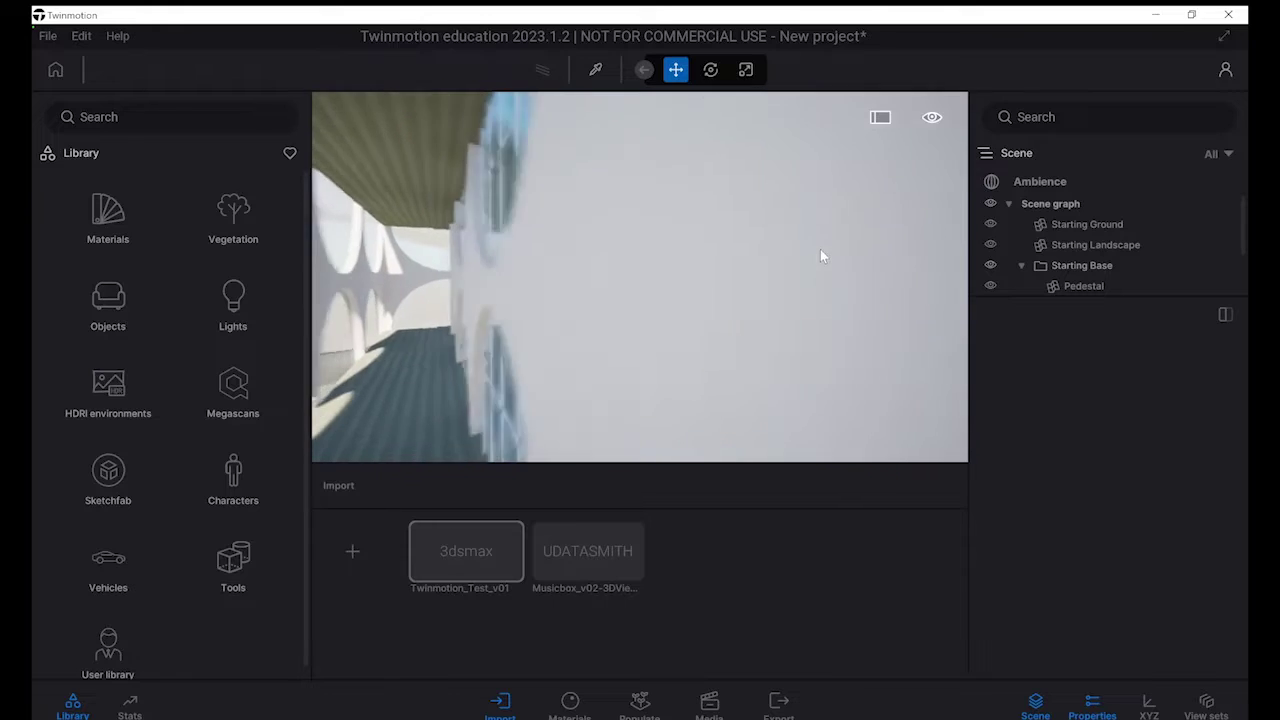
scroll(819, 250, "down", 4)
scroll(719, 251, "down", 2)
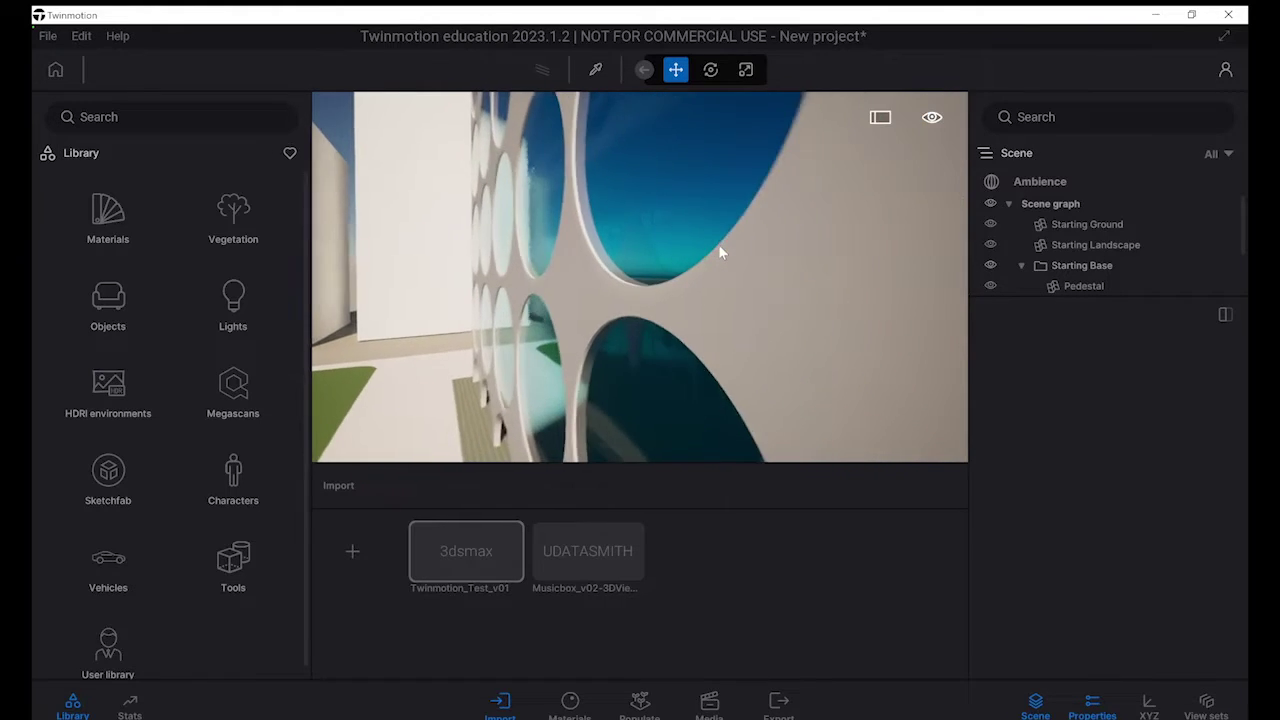
scroll(714, 250, "down", 4)
right_click_drag(657, 266, 532, 298)
scroll(629, 275, "down", 2)
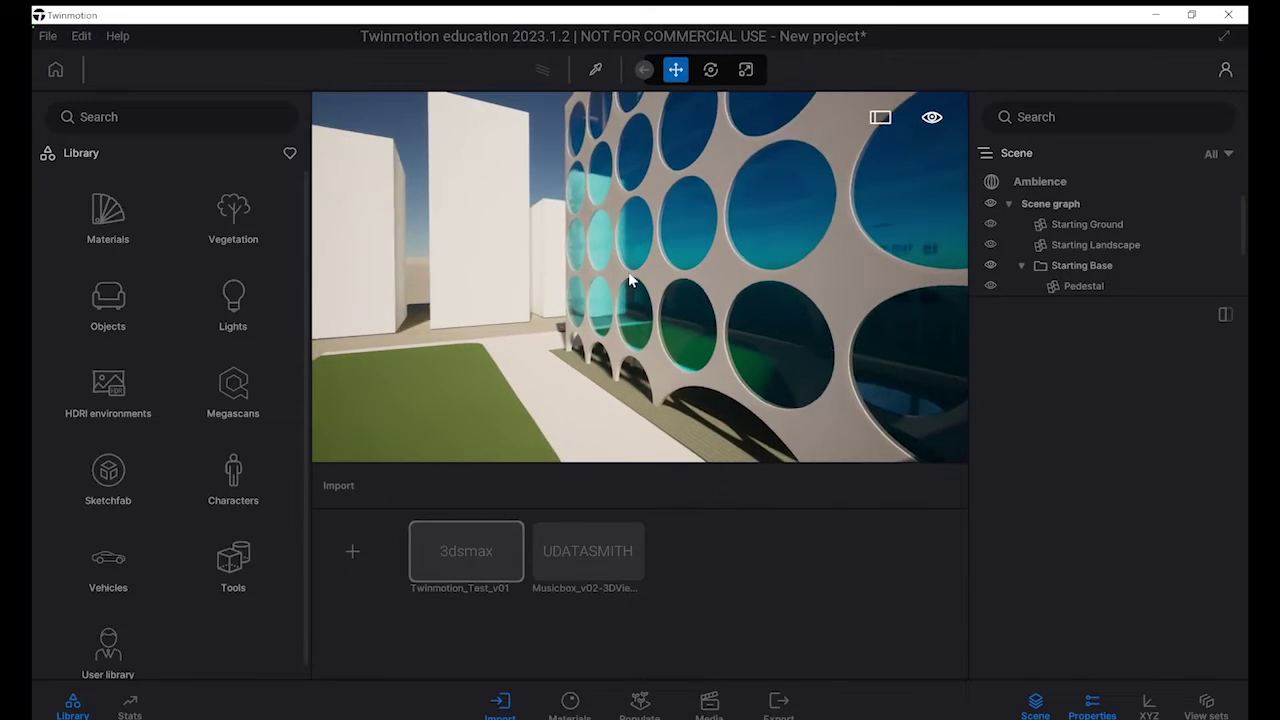
scroll(629, 281, "down", 2)
right_click_drag(629, 281, 535, 281)
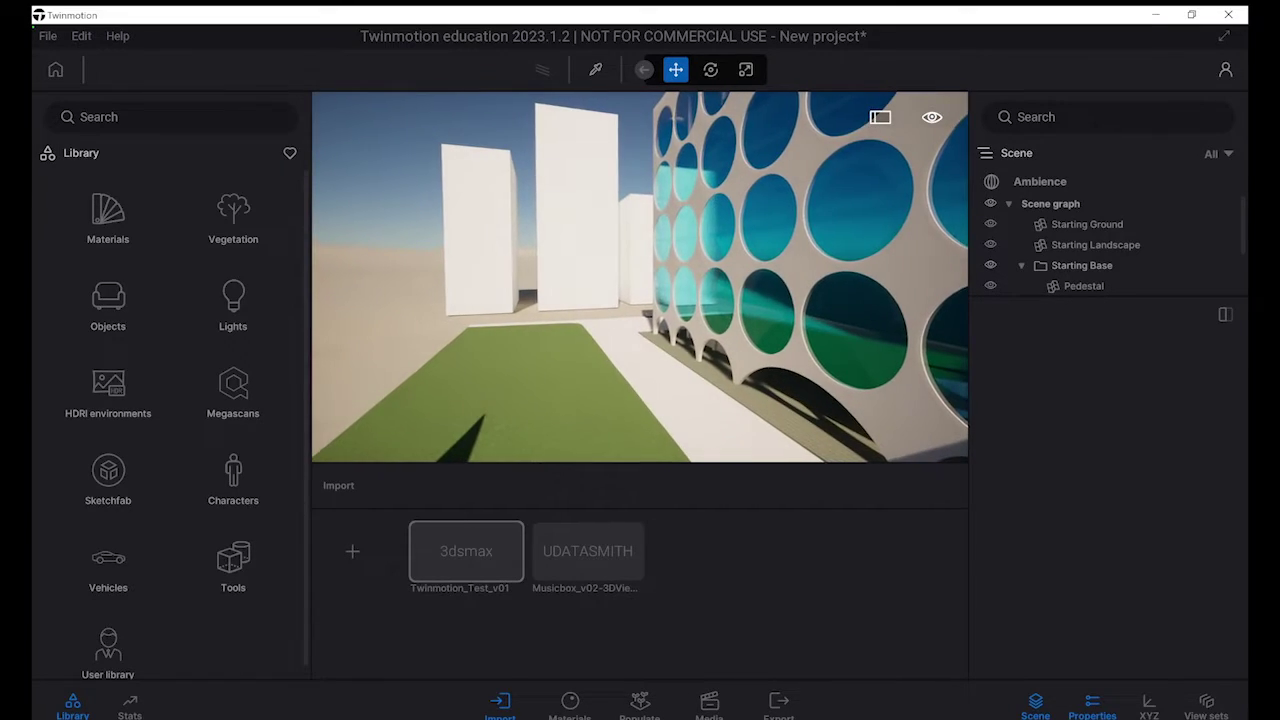
left_click_drag(520, 287, 524, 212)
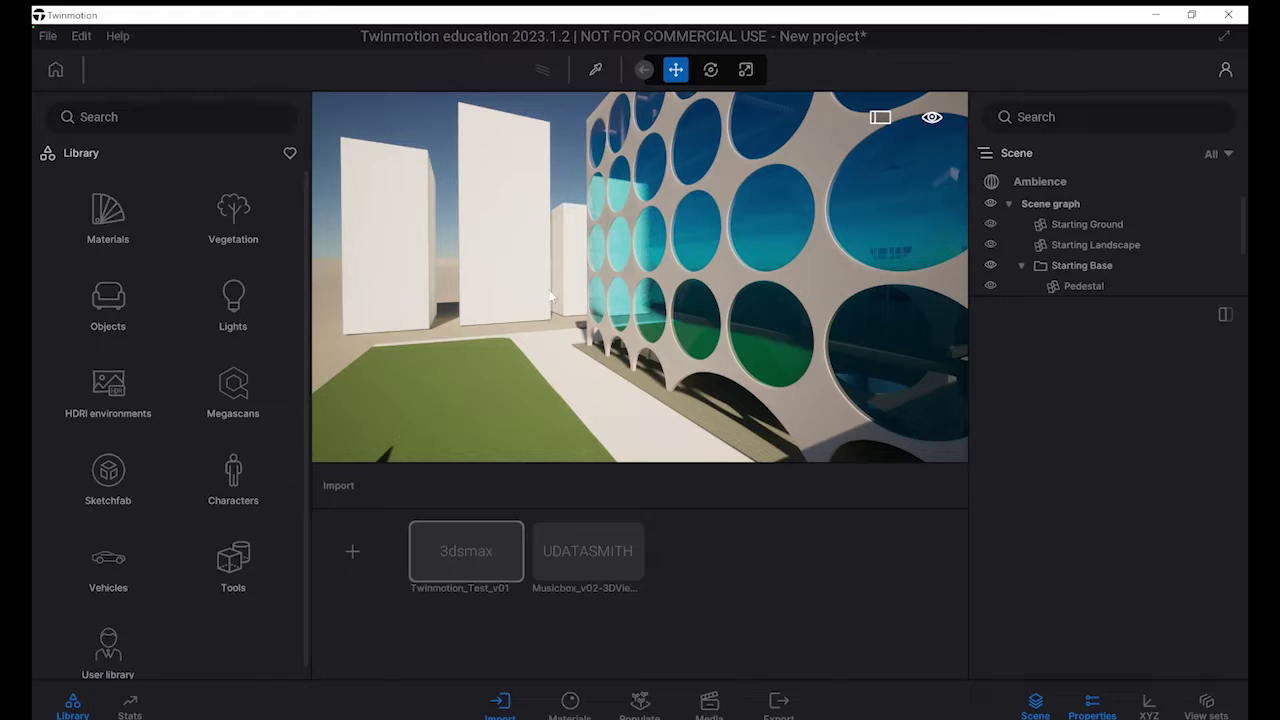
middle_click_drag(828, 241, 900, 241, "shift")
Select the facade's Glass object and look through the scene's imported materials for the matching glass material.
left_click(765, 237)
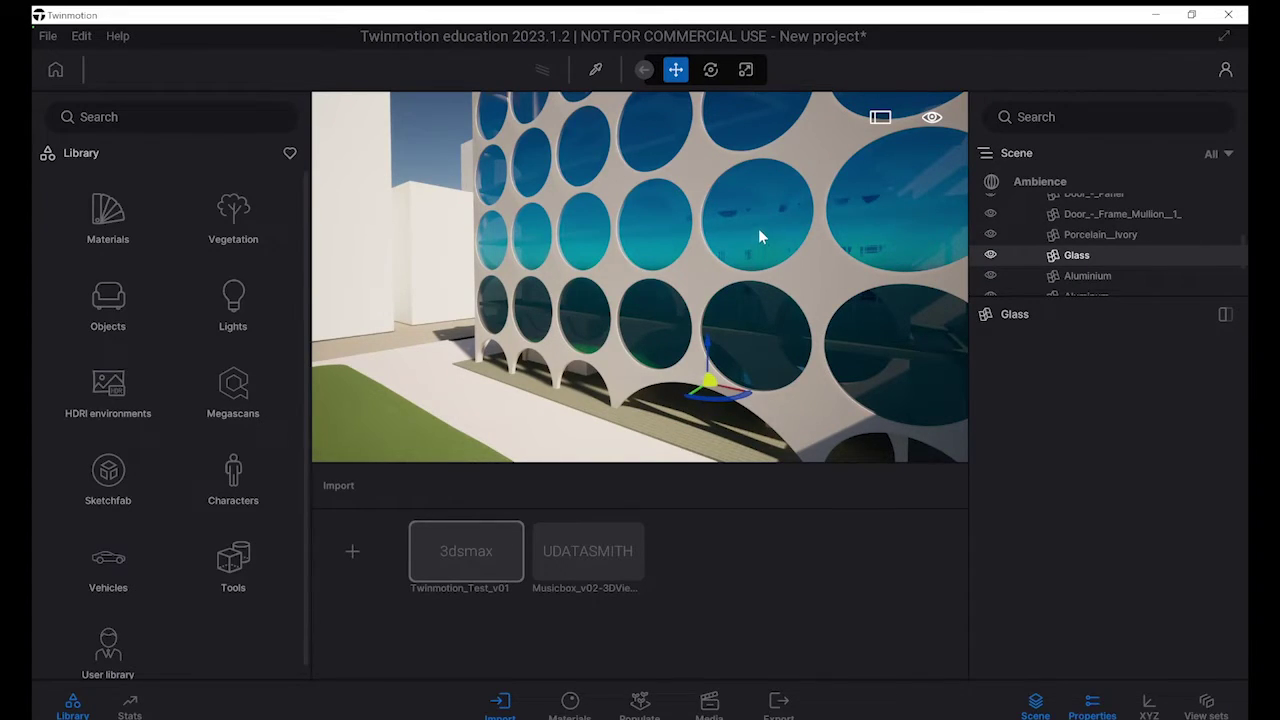
left_click(571, 703)
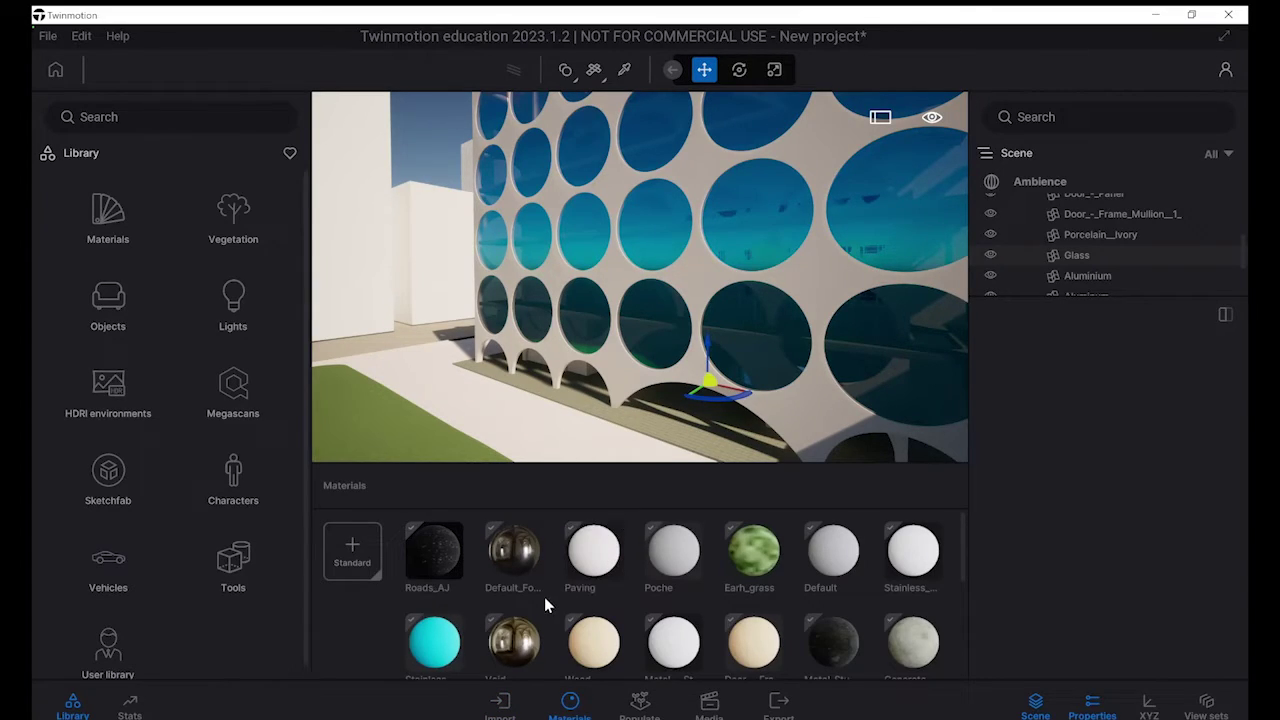
scroll(546, 600, "down", 2)
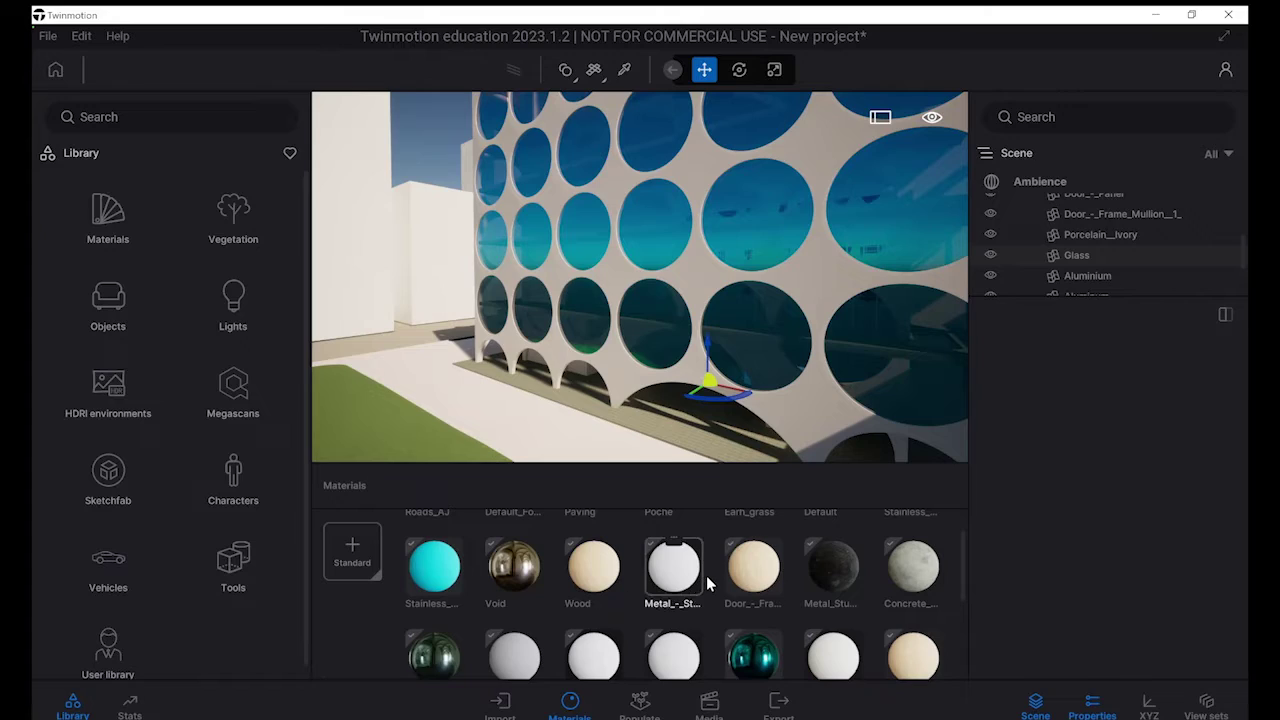
scroll(710, 577, "down", 2)
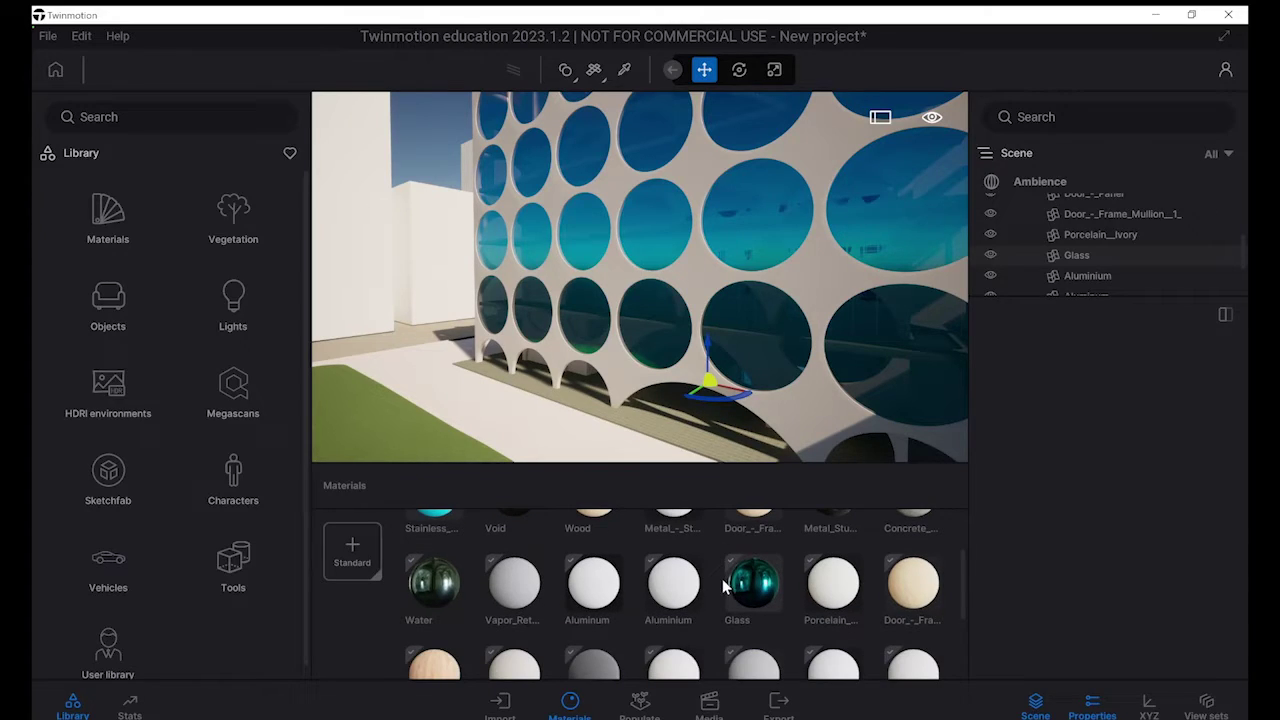
scroll(720, 578, "down", 1)
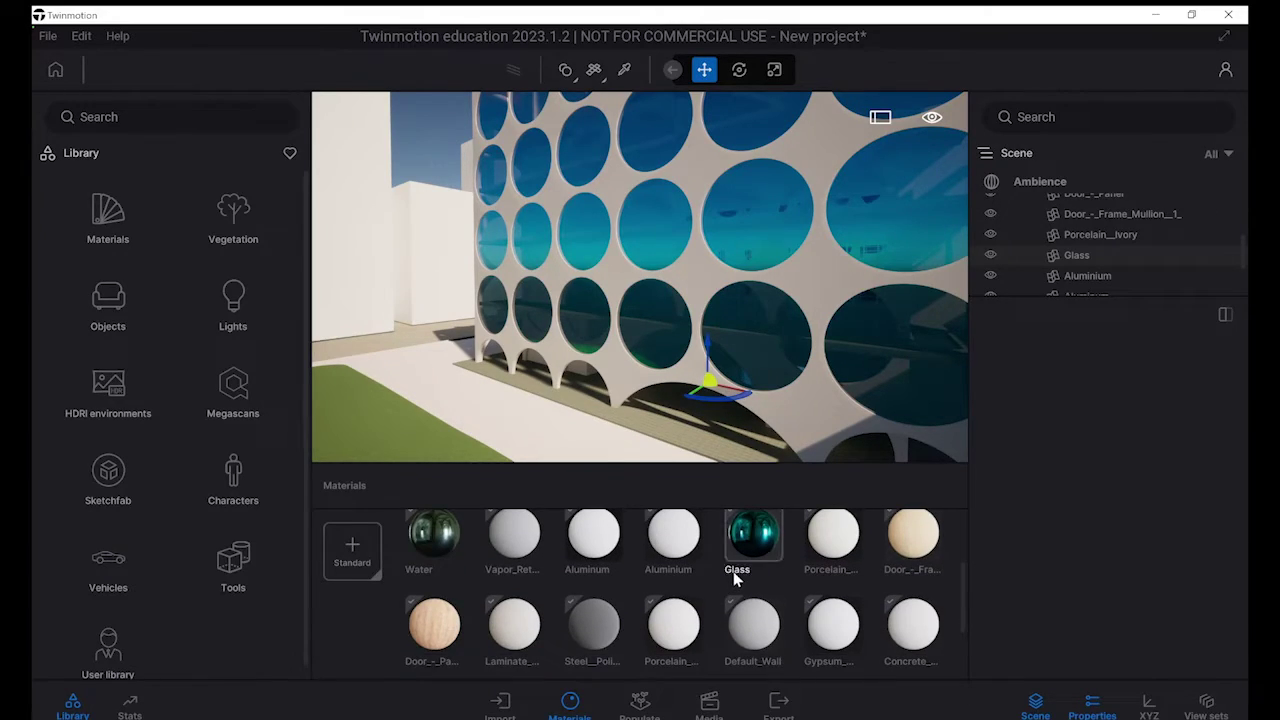
scroll(733, 578, "up", 2)
left_click(1062, 255)
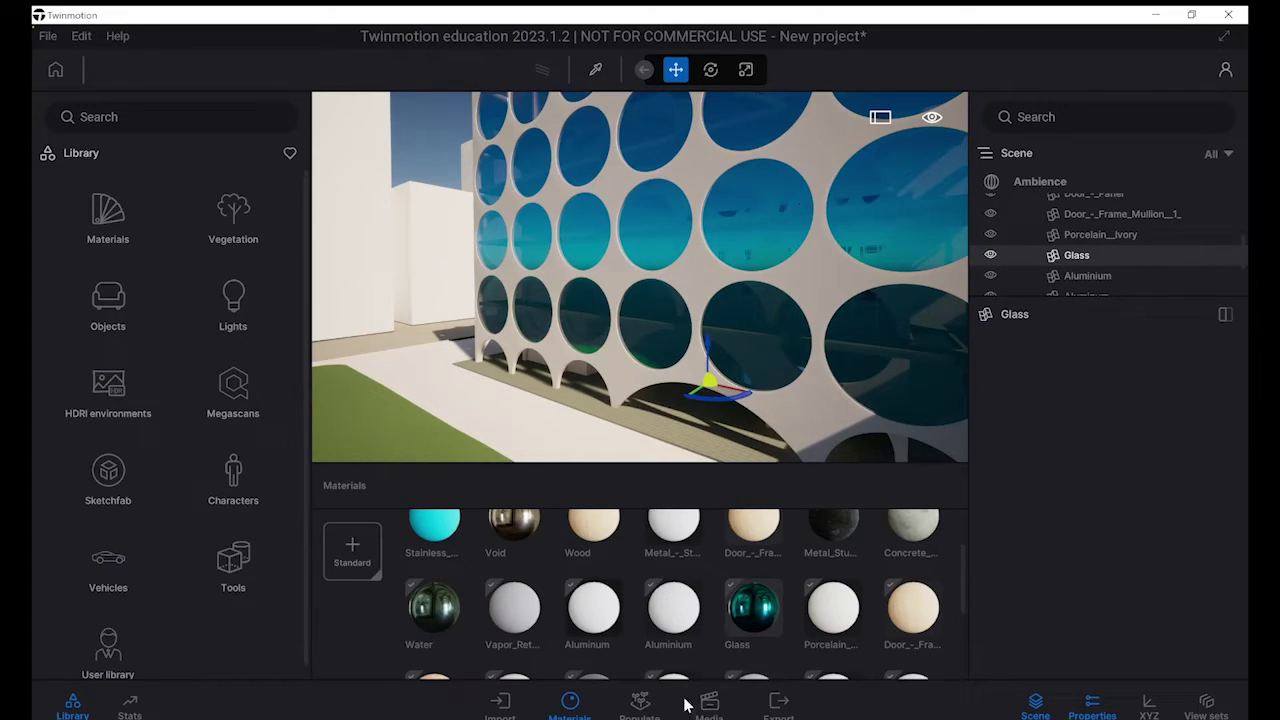
scroll(757, 594, "down", 1)
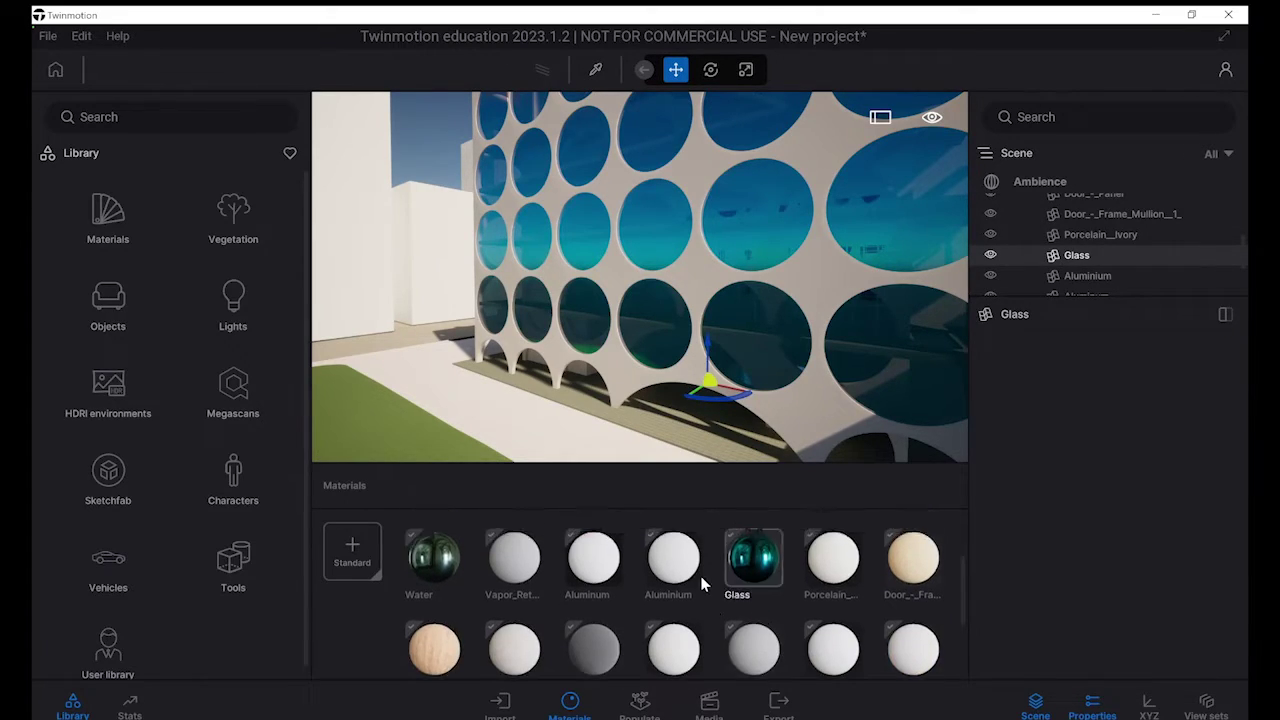
scroll(700, 580, "up", 2)
scroll(717, 560, "down", 4)
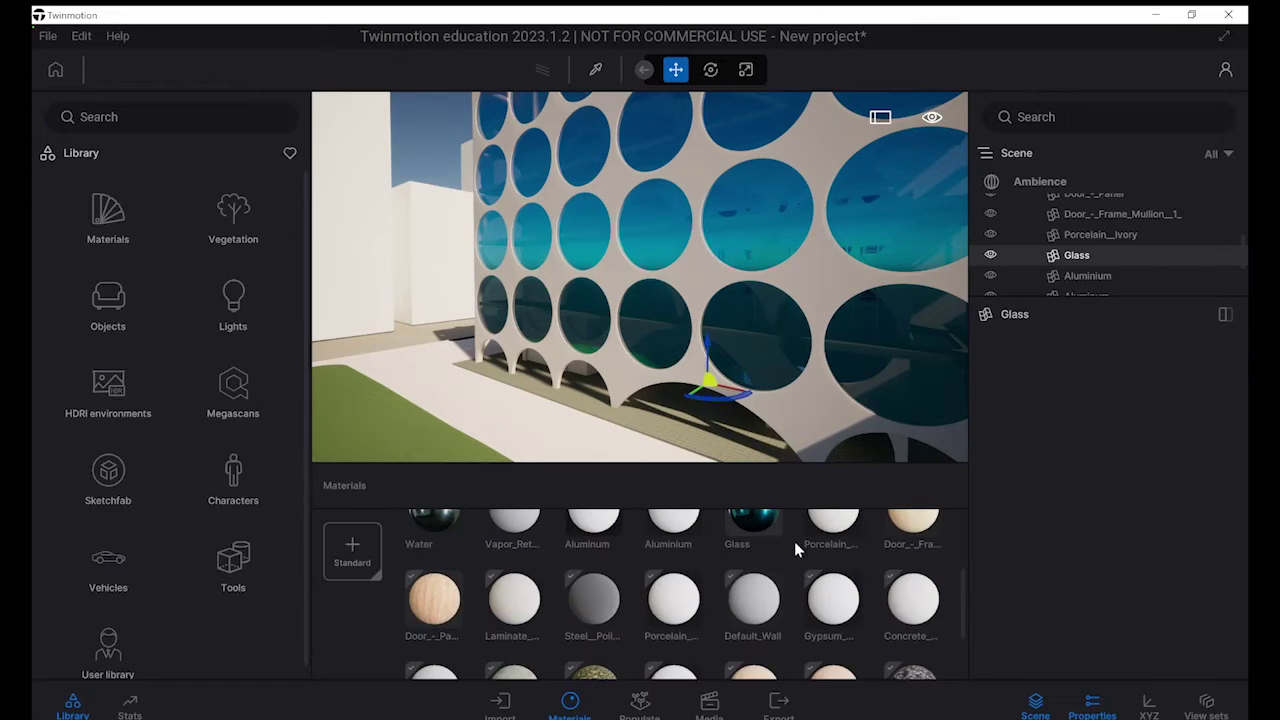
scroll(796, 543, "down", 2)
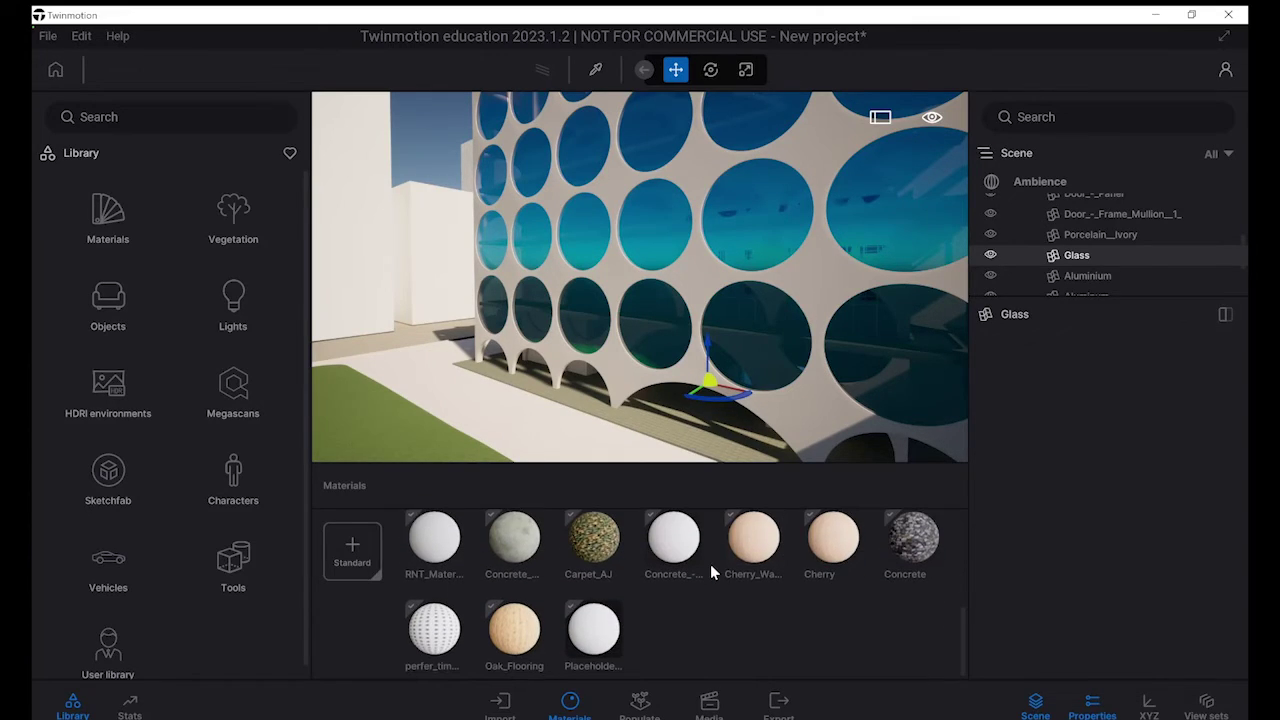
scroll(643, 578, "up", 2)
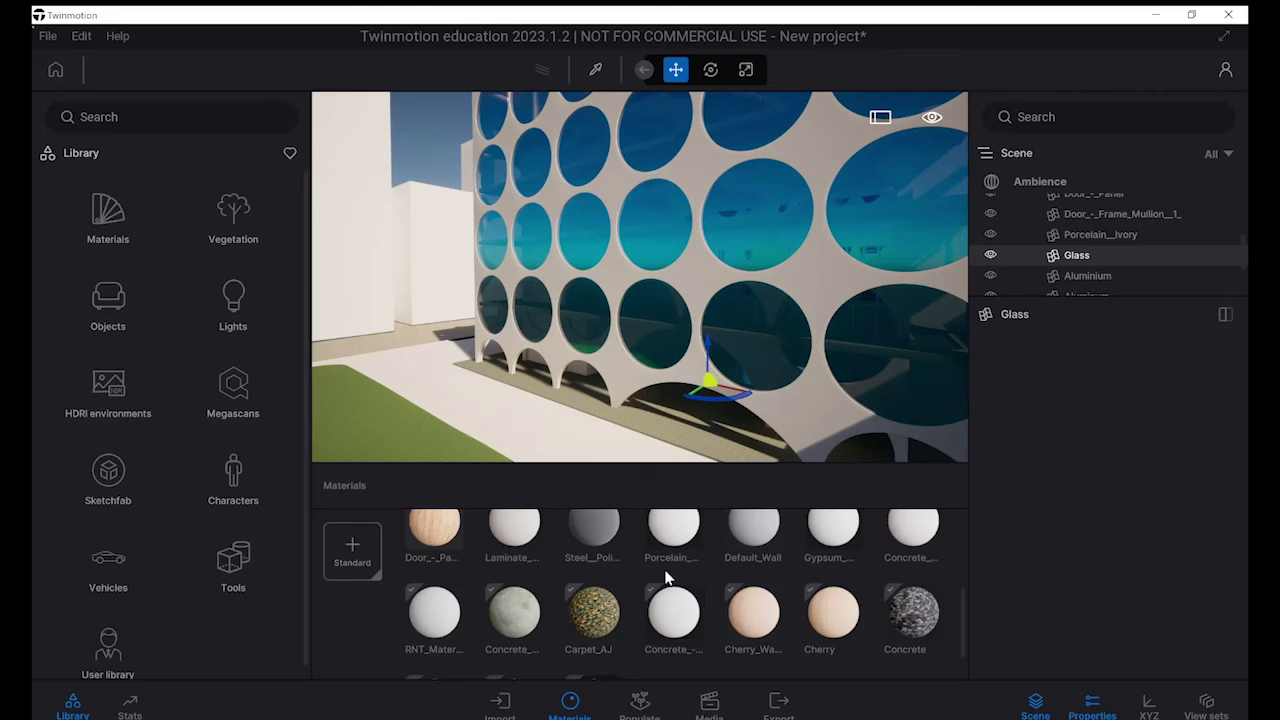
scroll(742, 580, "up", 5)
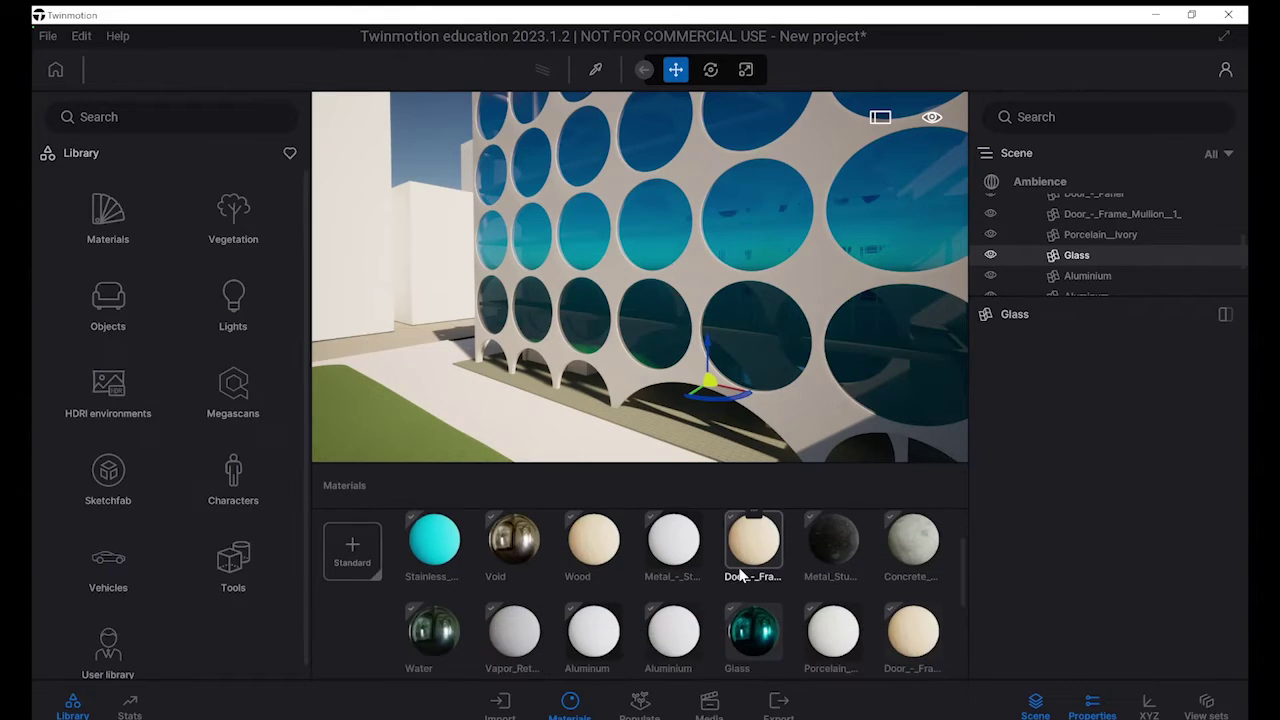
mouse_move(909, 553)
left_mouse_down()
mouse_move(805, 272)
mouse_move(816, 293)
mouse_move(771, 209)
mouse_move(842, 476)
mouse_move(926, 662)
mouse_move(905, 570)
left_mouse_up()
Change the tint of the imported Glass material to pink and check its opacity settings, then reselect the facade glass.
left_click(753, 665)
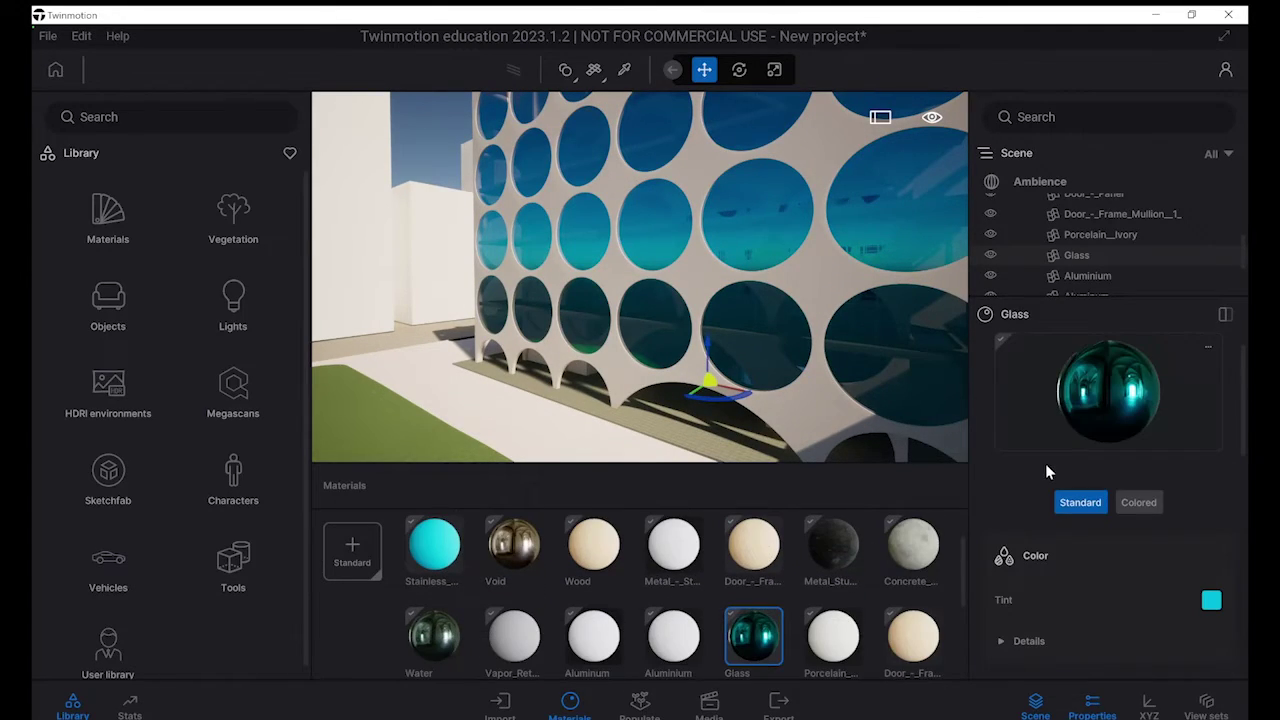
scroll(1088, 500, "down", 1)
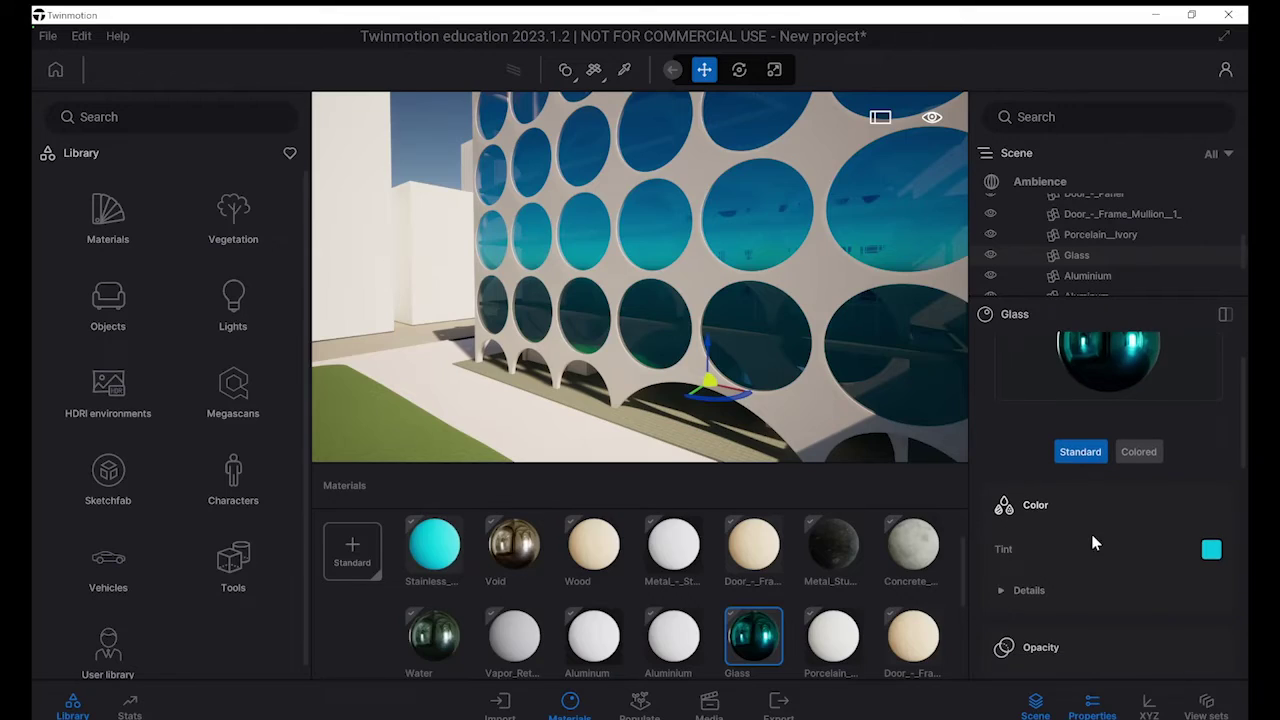
left_click(1211, 549)
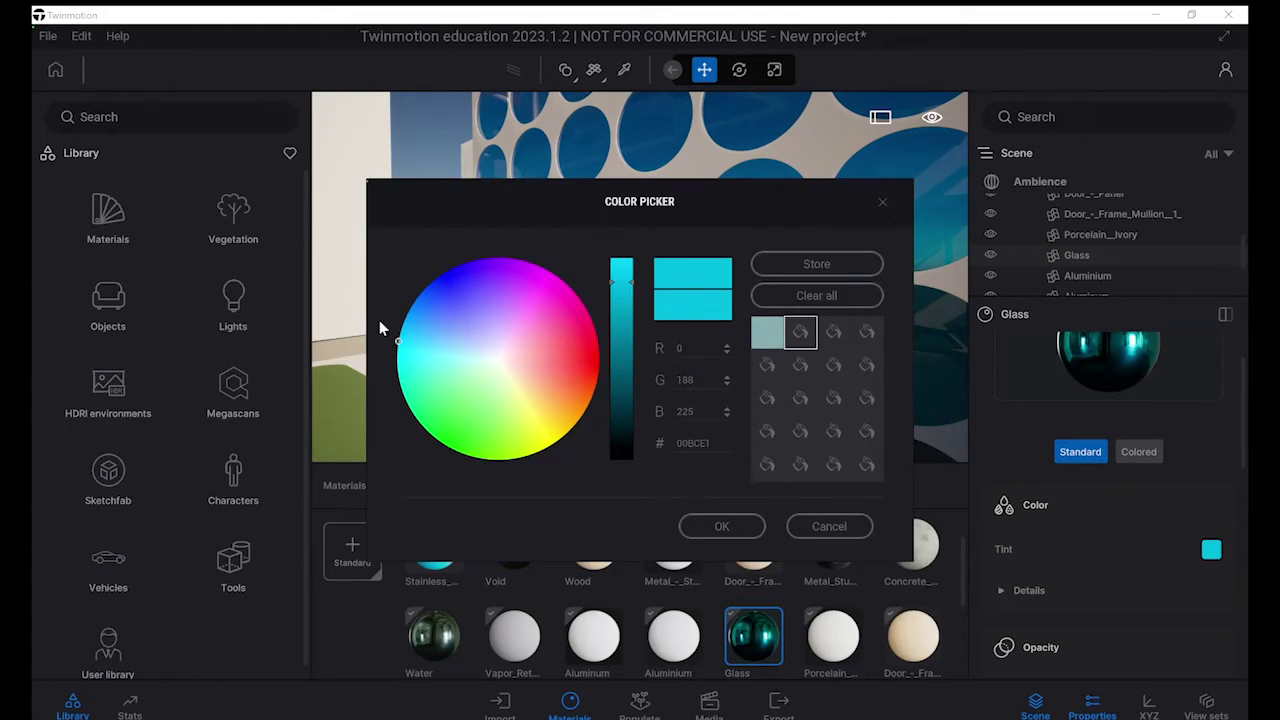
left_click_drag(396, 342, 528, 272)
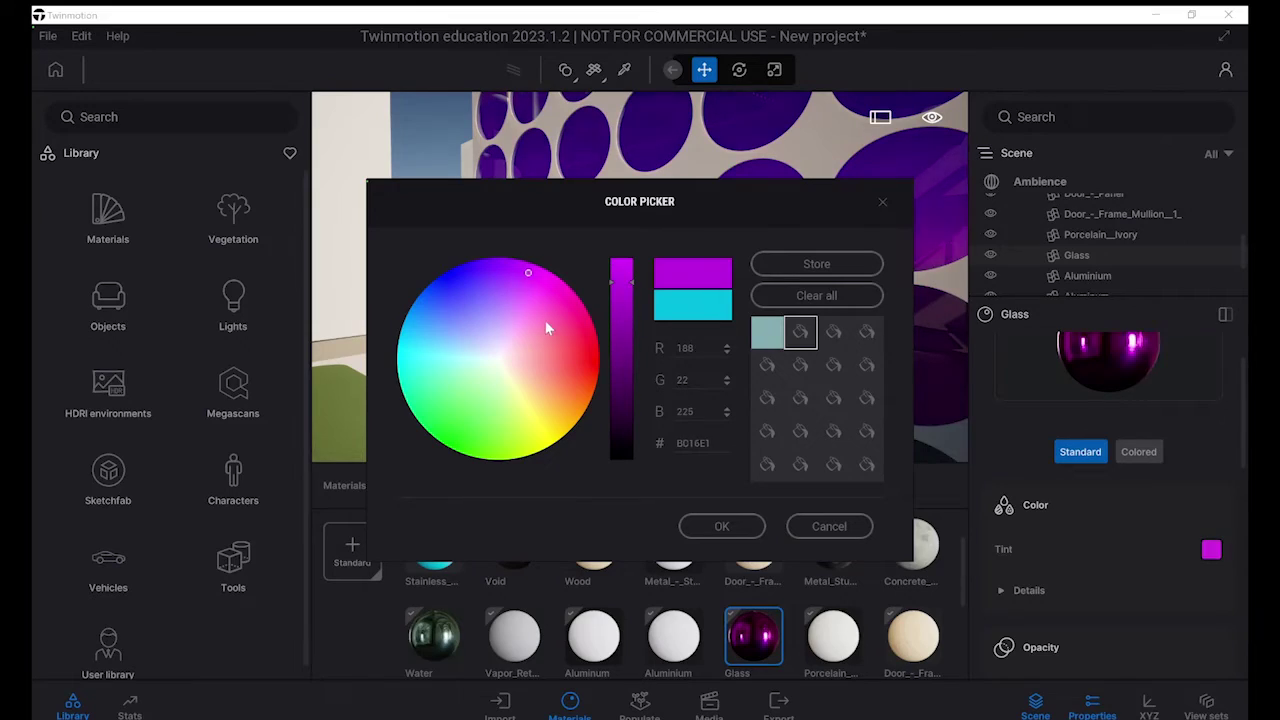
left_click(728, 526)
scroll(1084, 548, "down", 3)
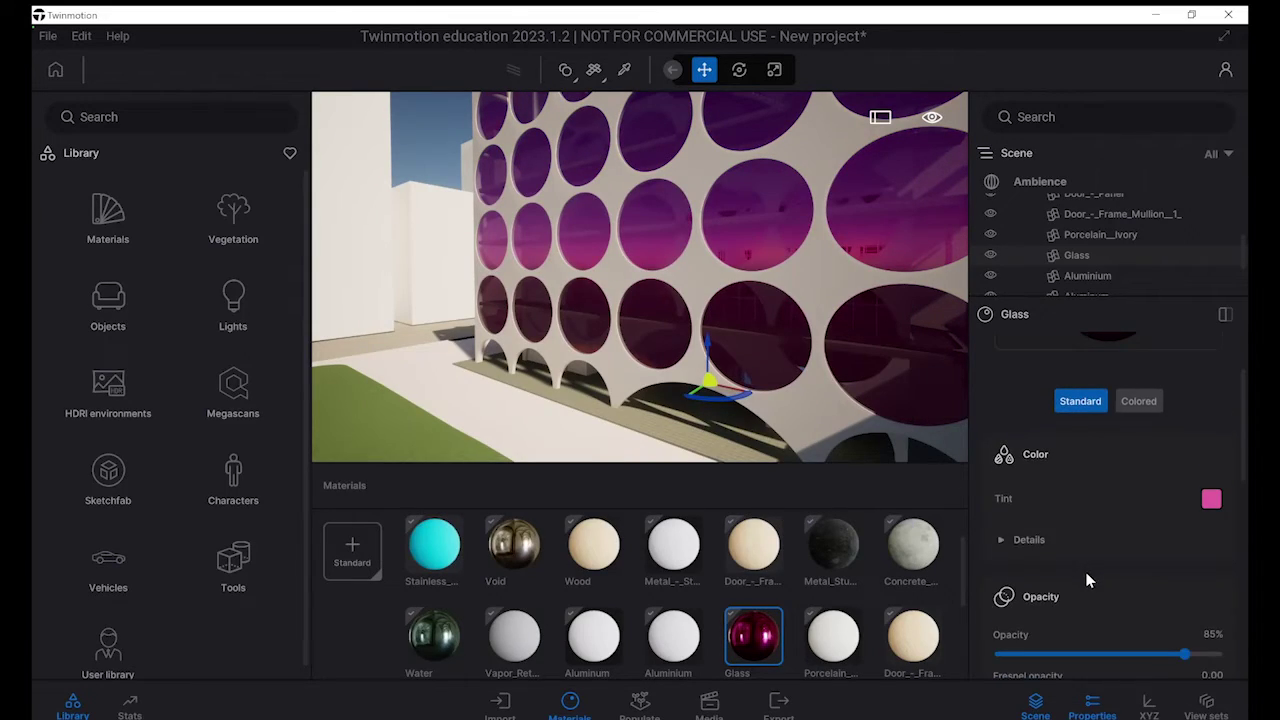
scroll(1150, 545, "down", 2)
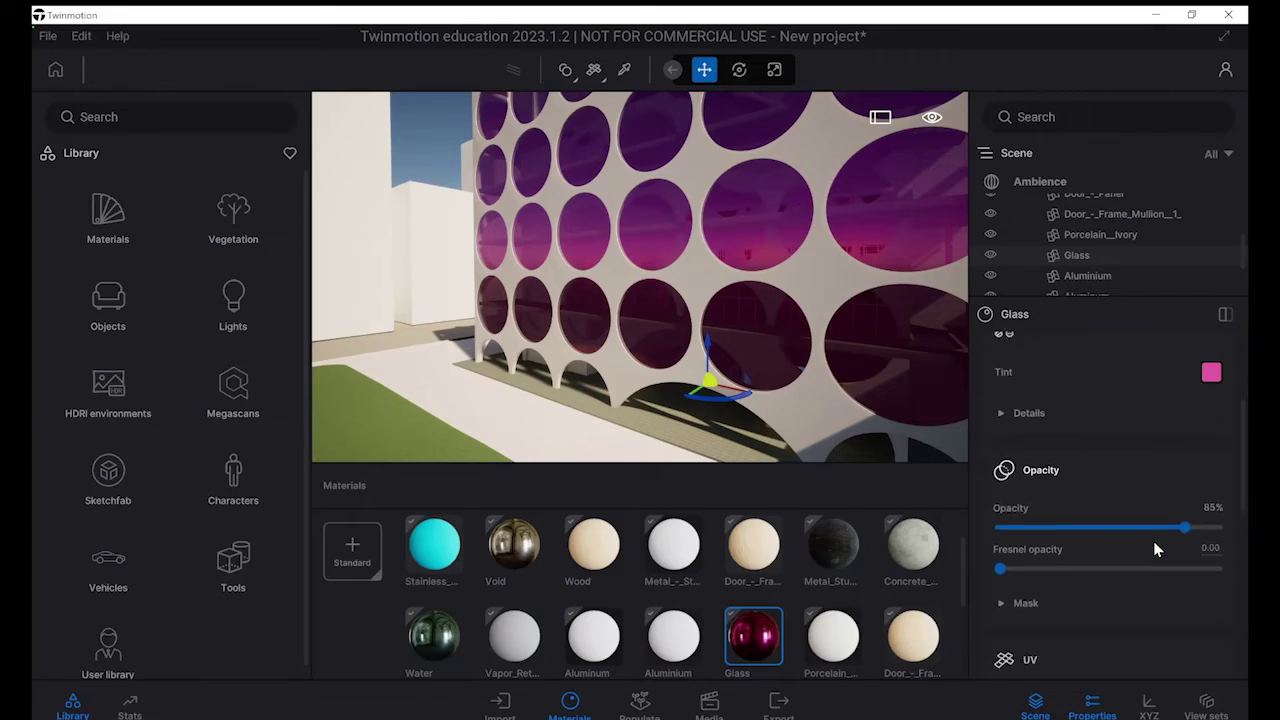
scroll(1111, 553, "down", 2)
scroll(1100, 542, "up", 3)
left_click(893, 374)
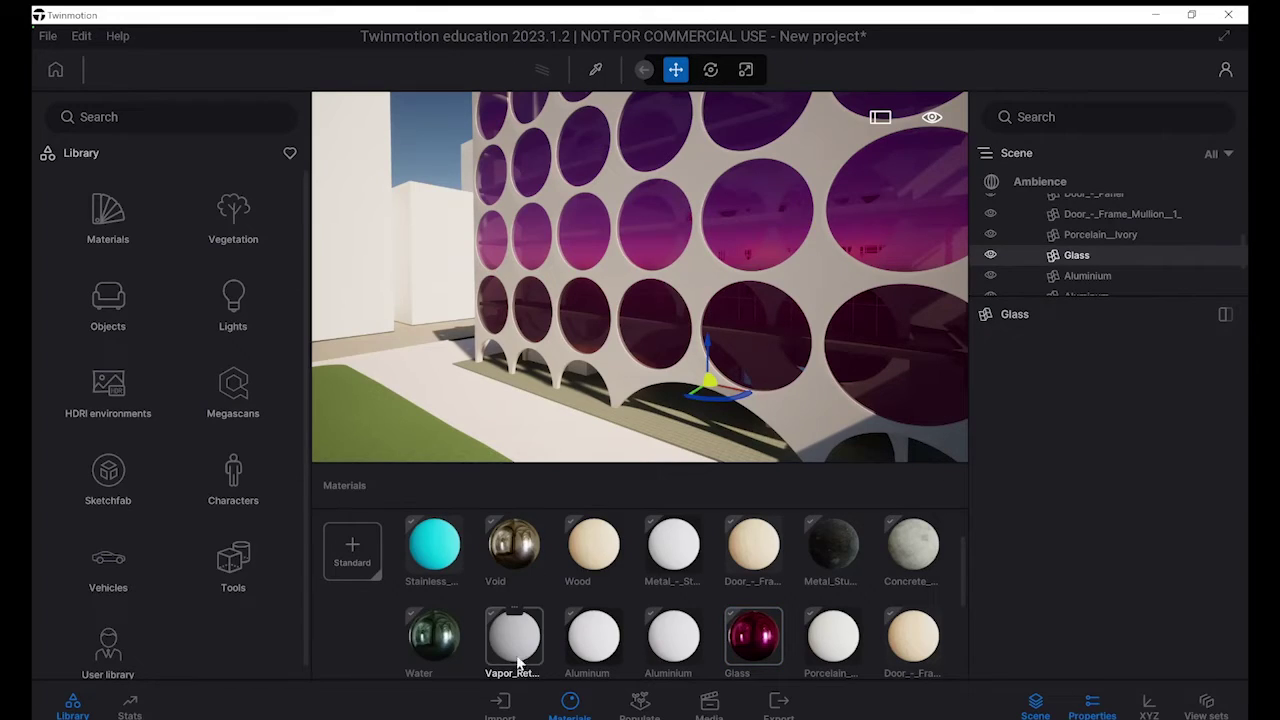
Show the imported 3dsmax and UDATASMITH sources and save the project as twinmotion_Test_v01 in the 05. Twinmotion folder.
left_click(500, 703)
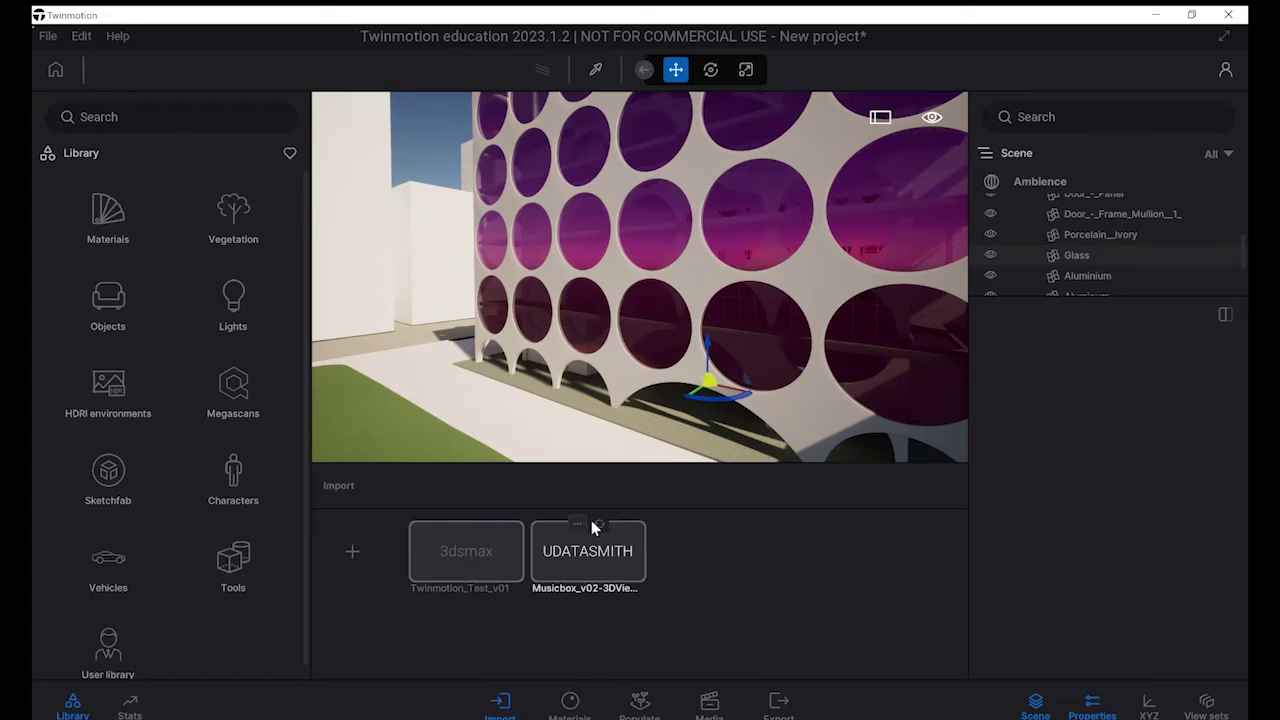
left_click(460, 553)
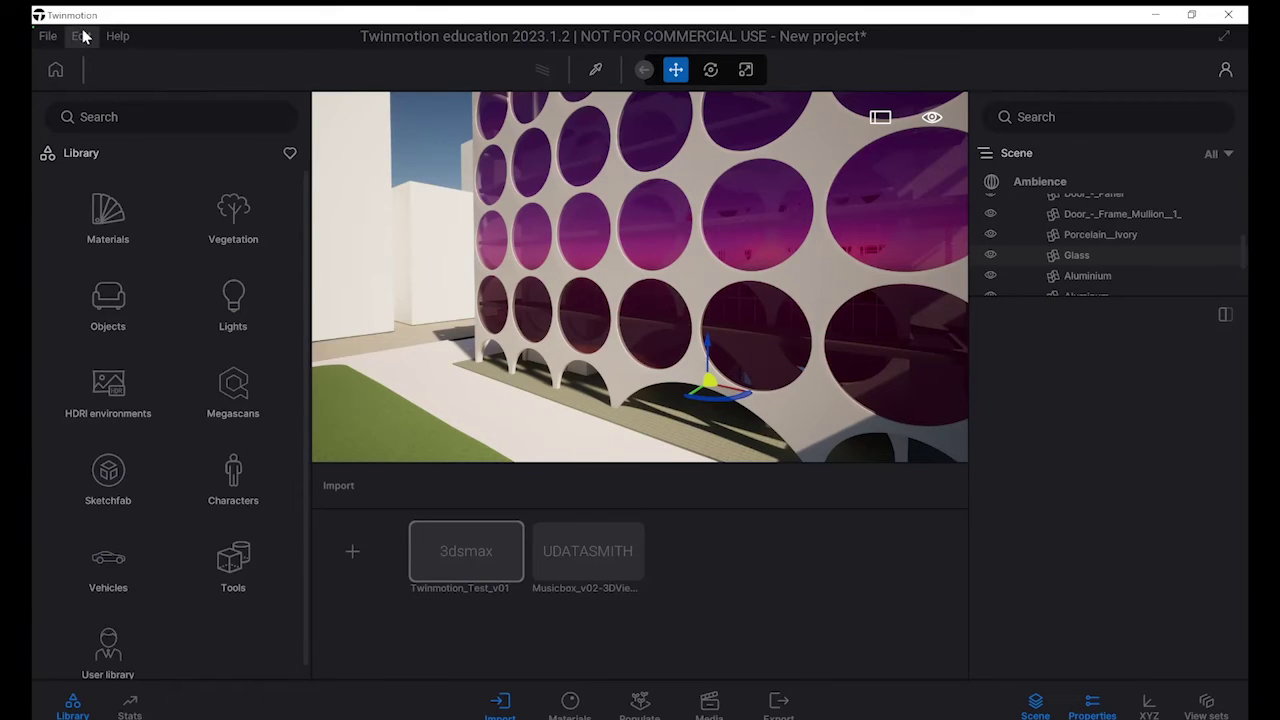
left_click(50, 36)
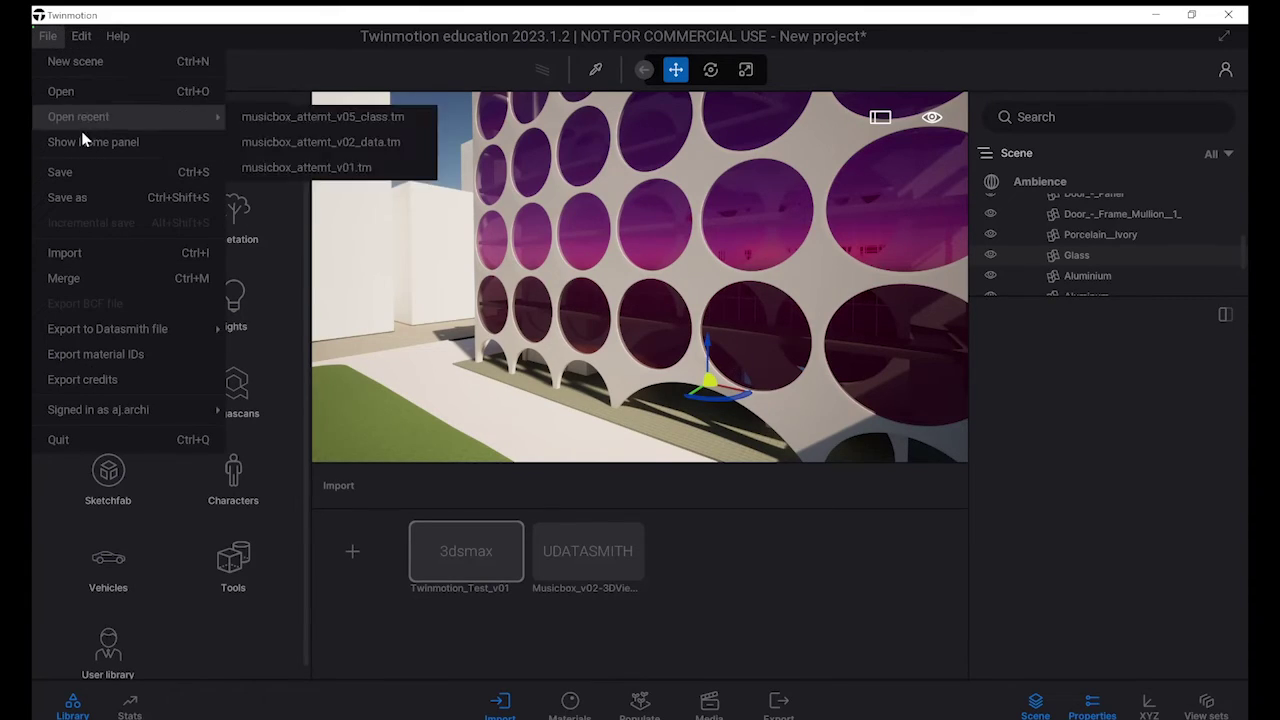
left_click(107, 198)
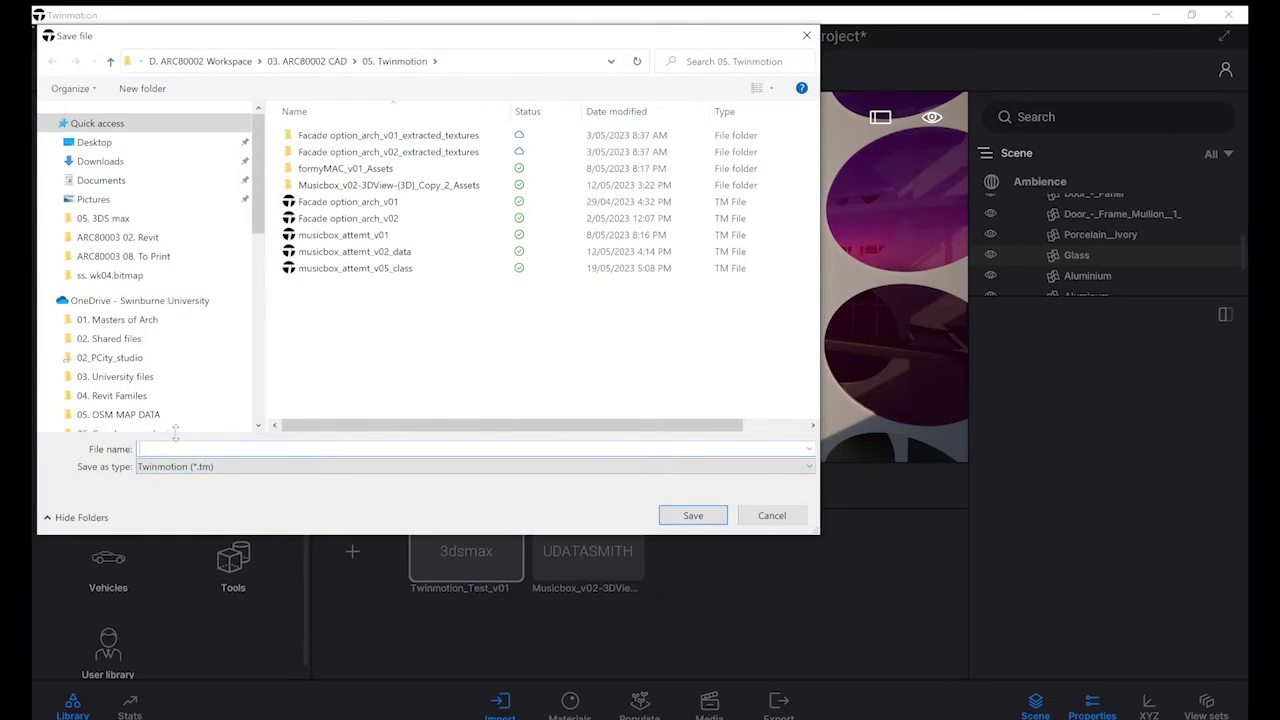
type("twinmotion_Test_v01")
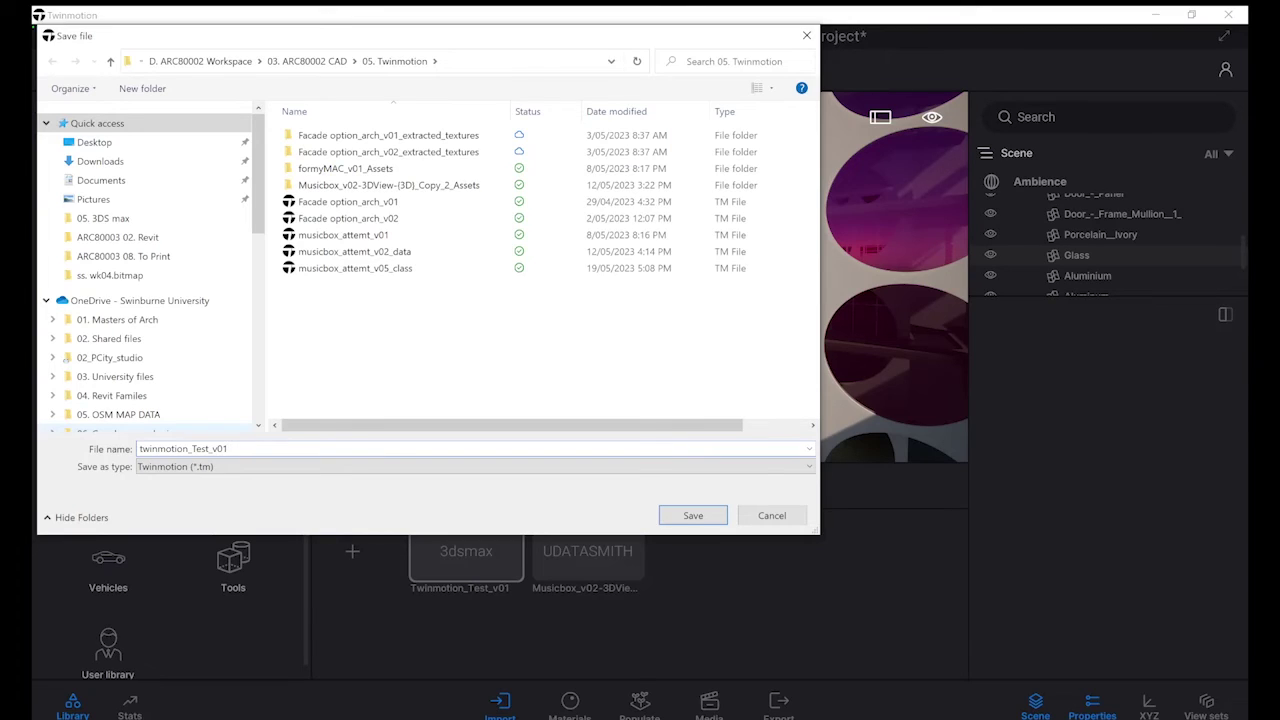
key("Return")
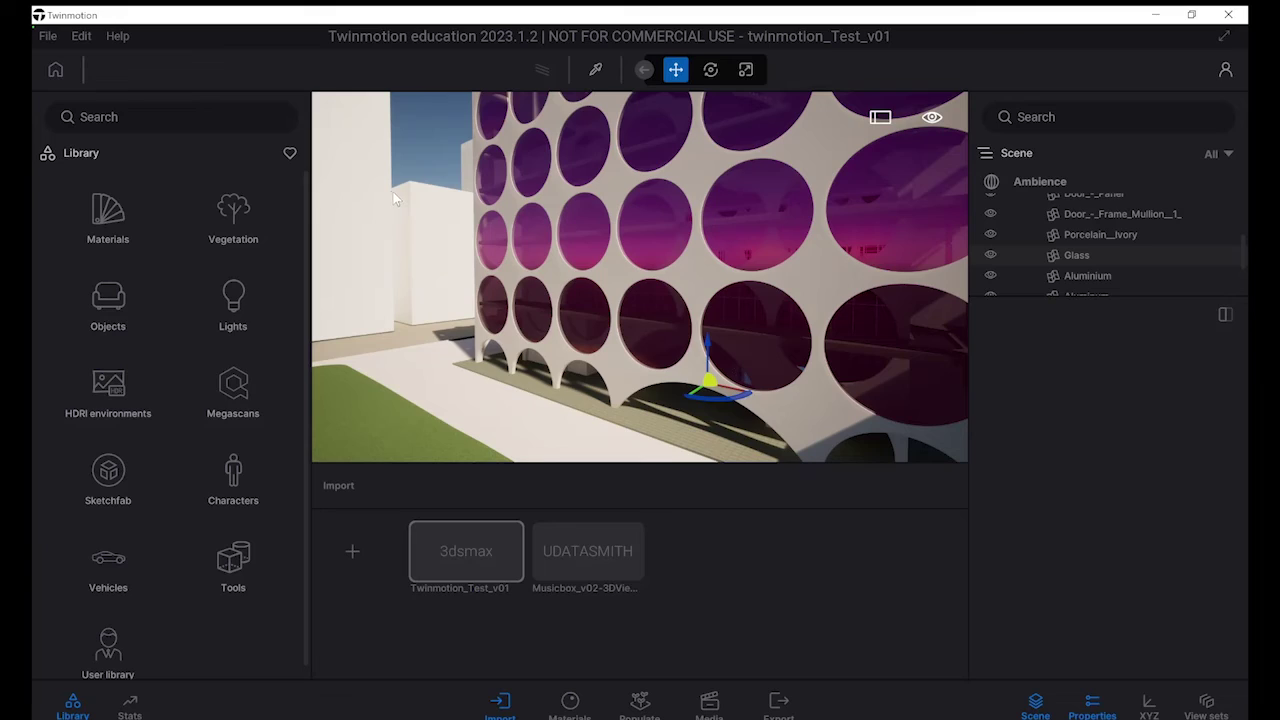
Open the Materials categories of the library.
left_click(122, 216)
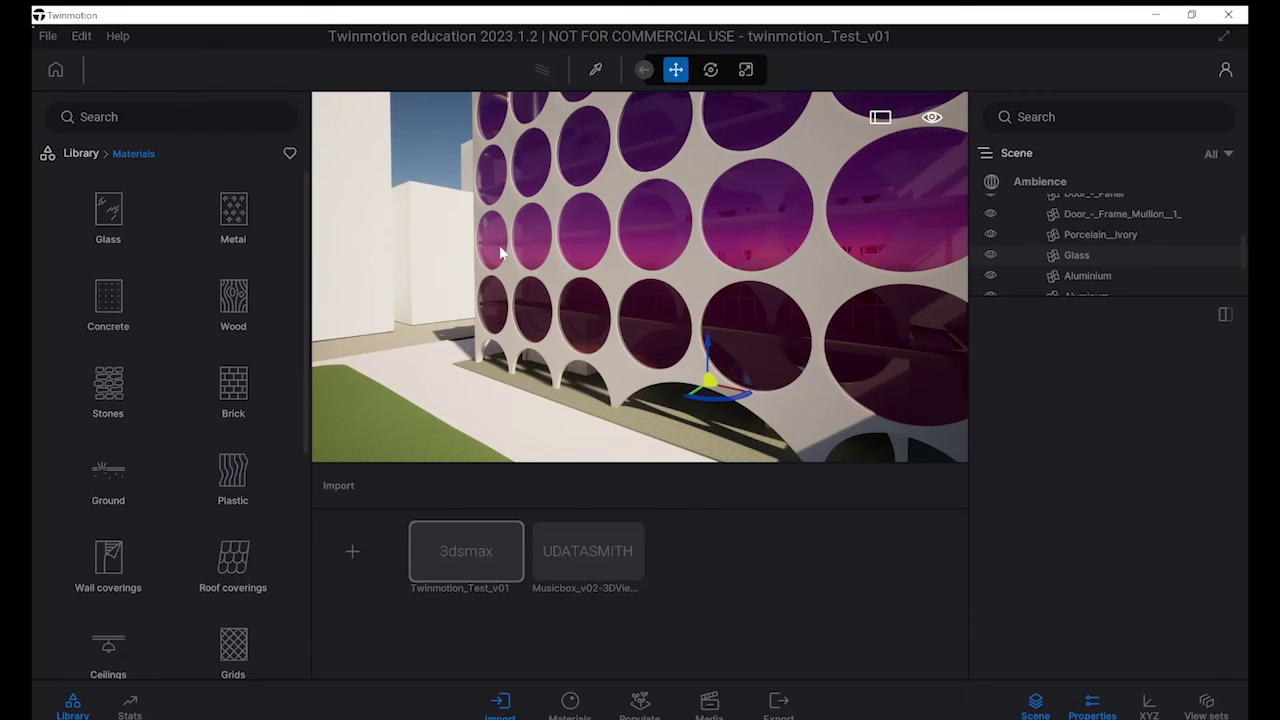